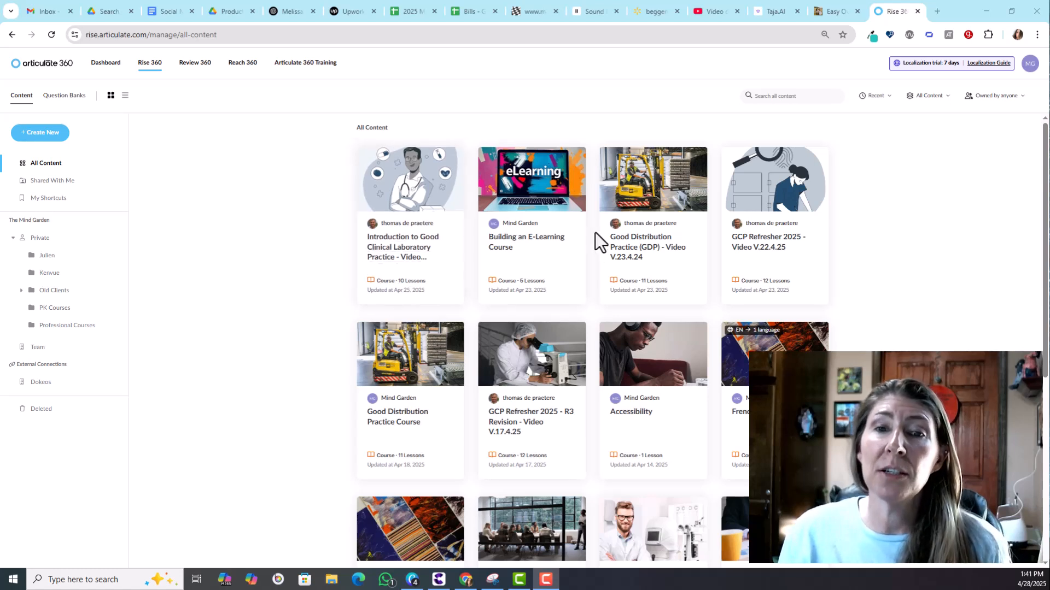
Step: Open the Building an E-Learning Course from the content library
click(515, 238)
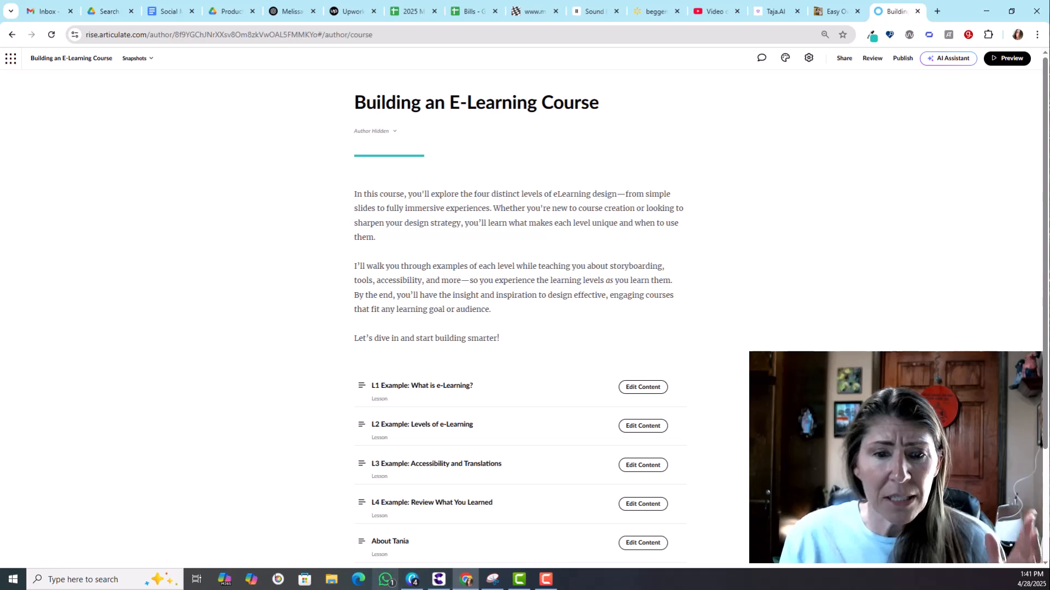
Step: View the three learning modalities slide in the Canva presentation, then move its window aside
click(418, 581)
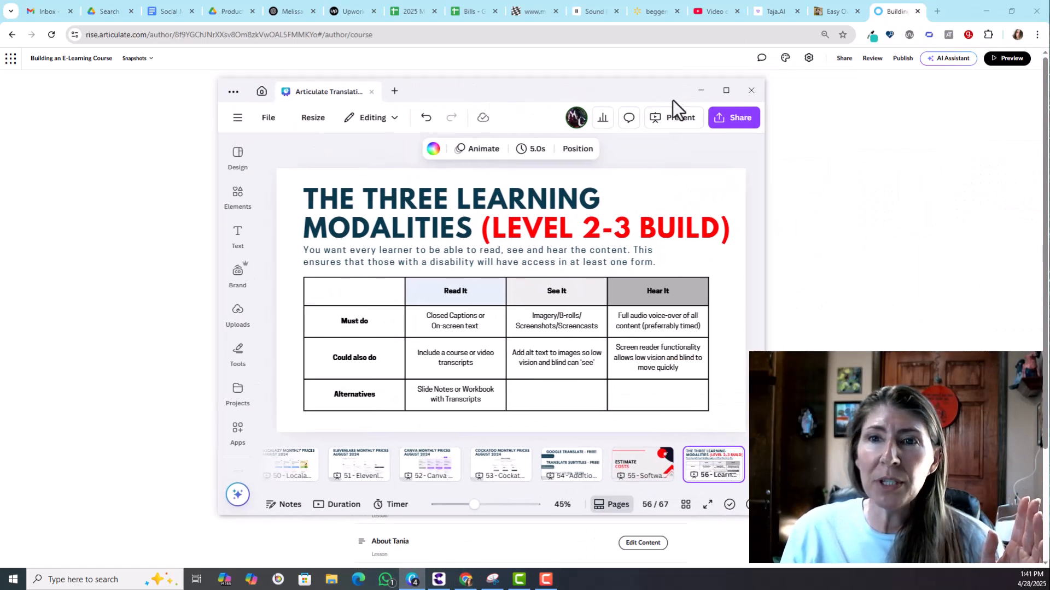
click(732, 89)
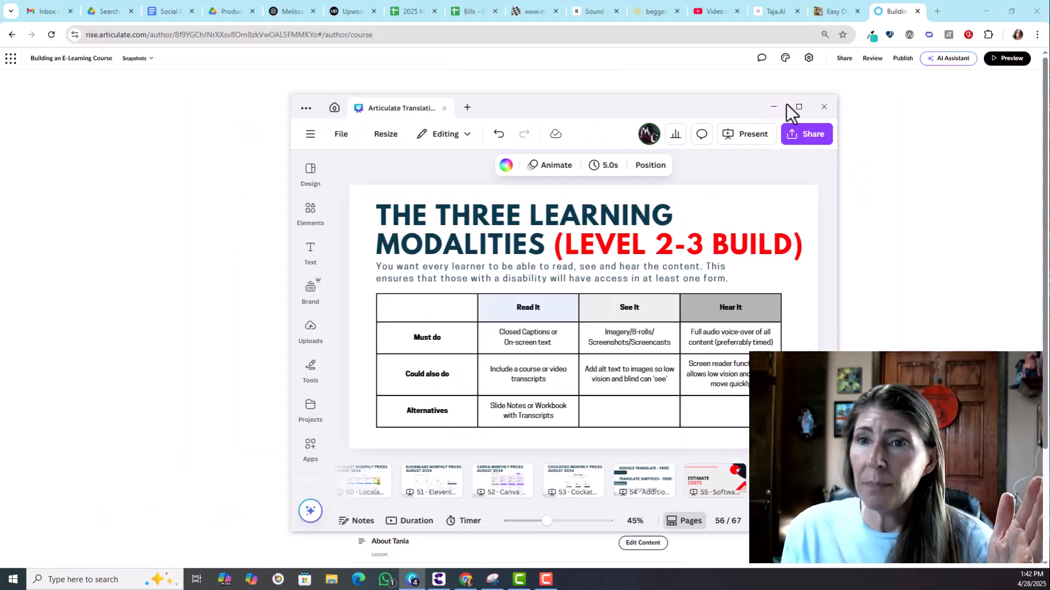
click(795, 110)
click(972, 185)
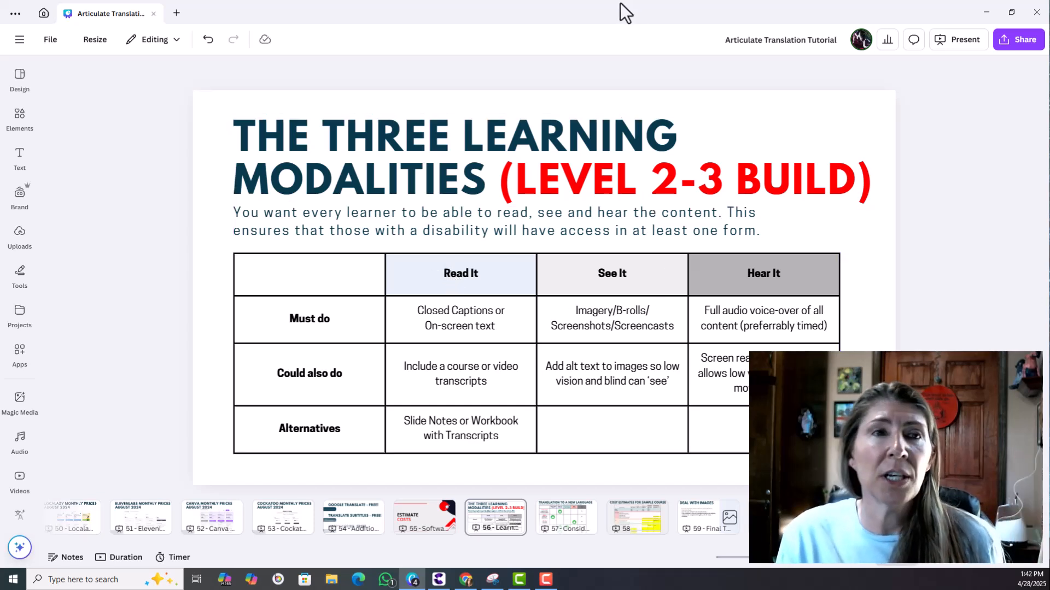
double_click(277, 13)
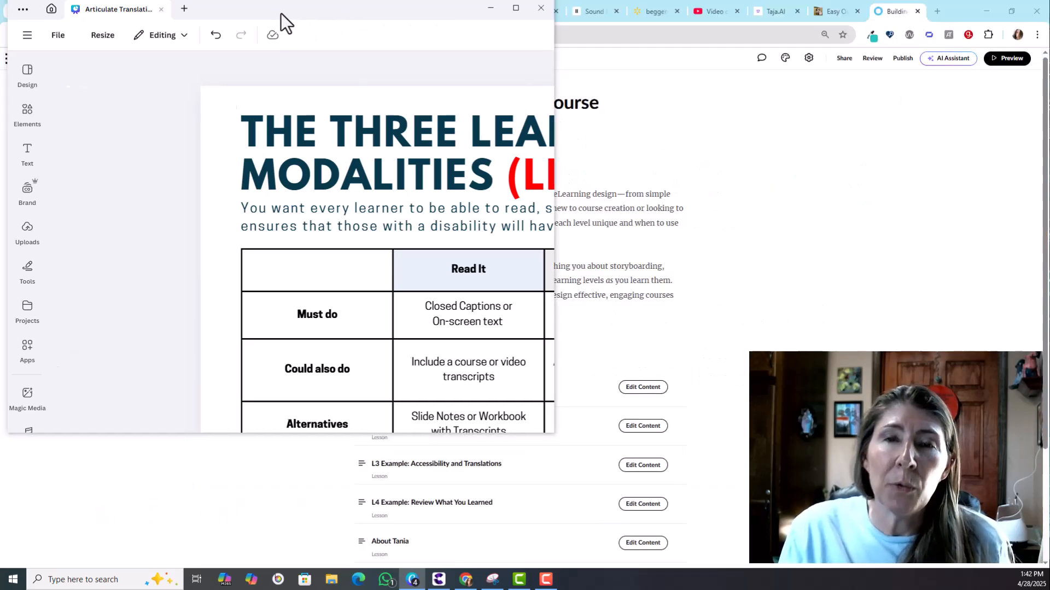
drag(411, 38, 1049, 142)
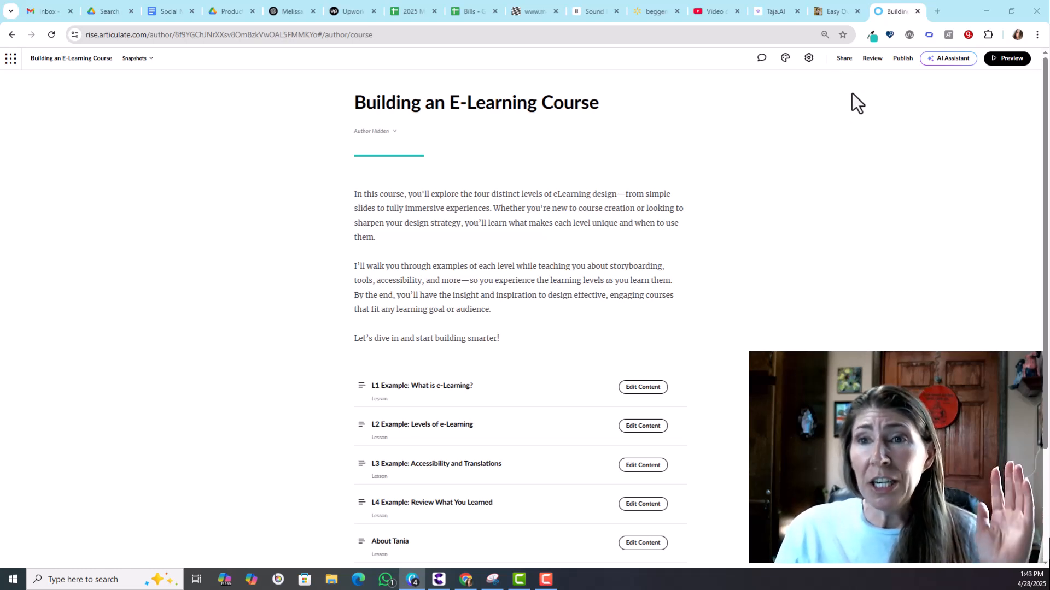
Step: Open the course settings' translation options, expand Traditional XLIFF Translation, and close the settings
click(809, 58)
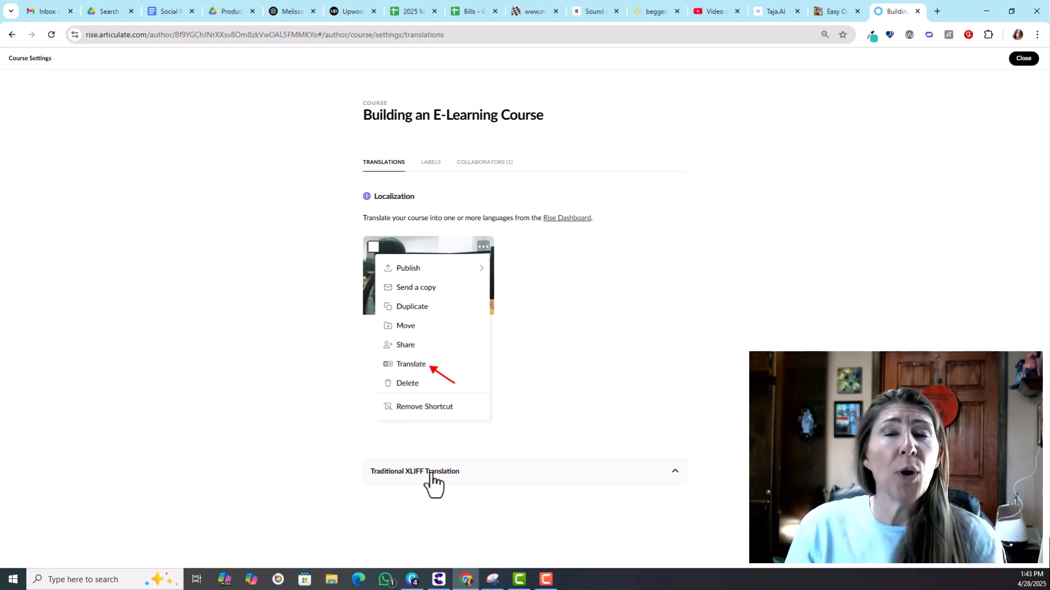
click(521, 480)
drag(1045, 193, 1045, 235)
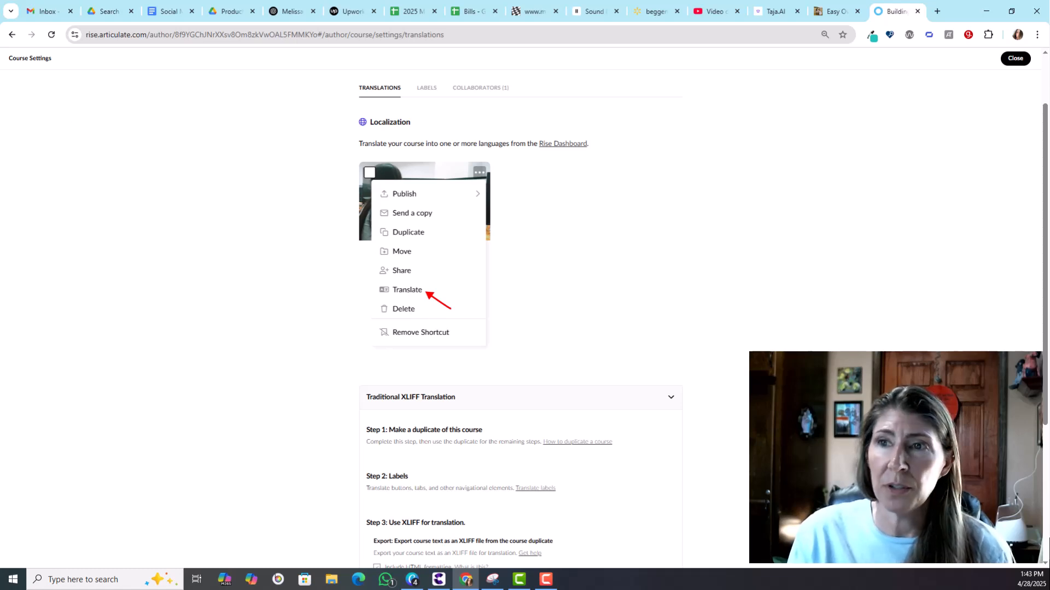
click(1015, 59)
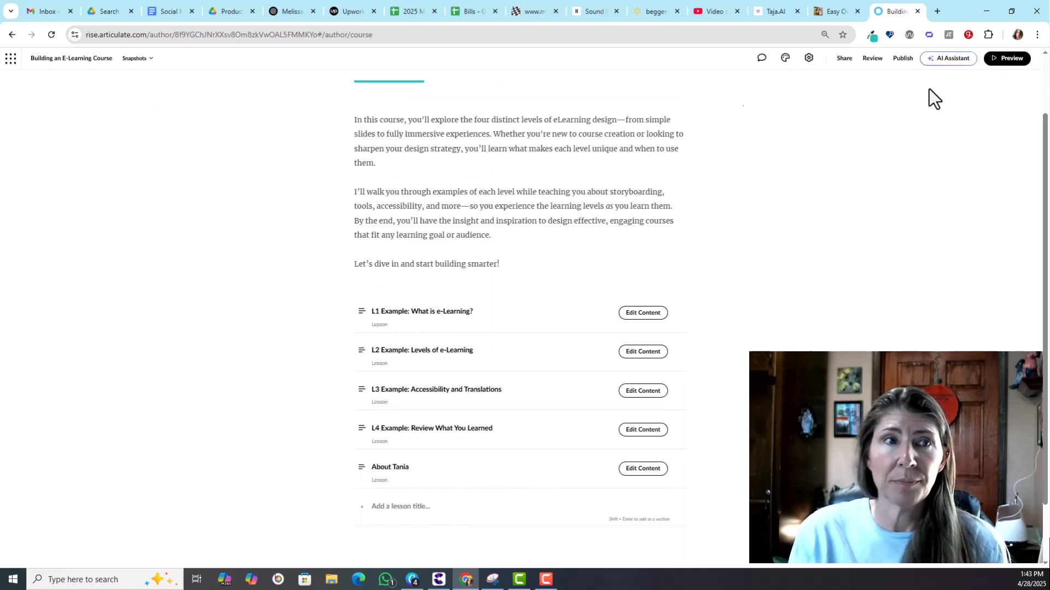
Step: Return to all content and open Translate for the Building an E-Learning Course
click(10, 64)
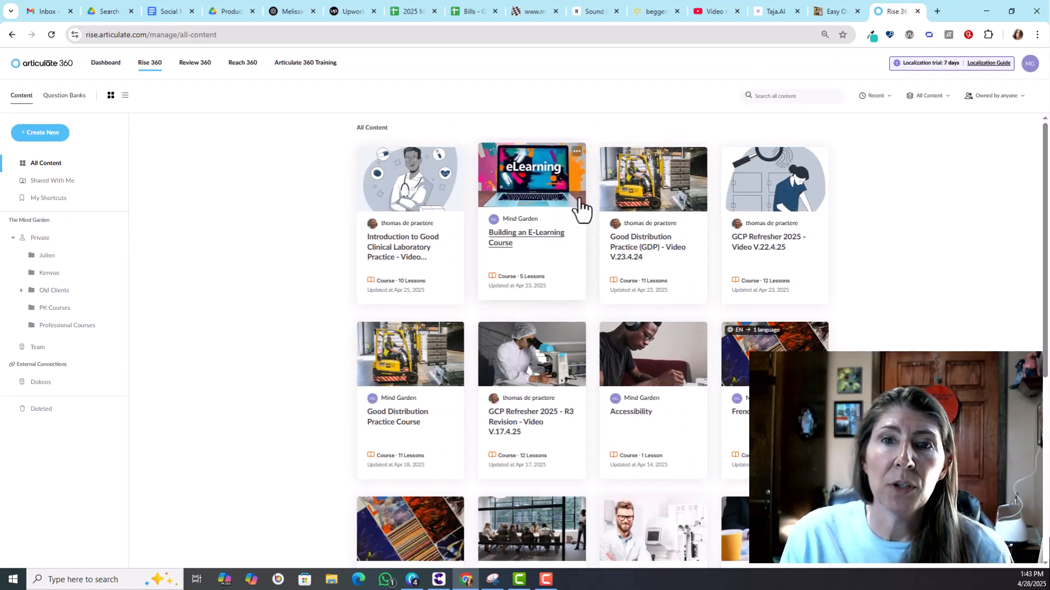
click(577, 153)
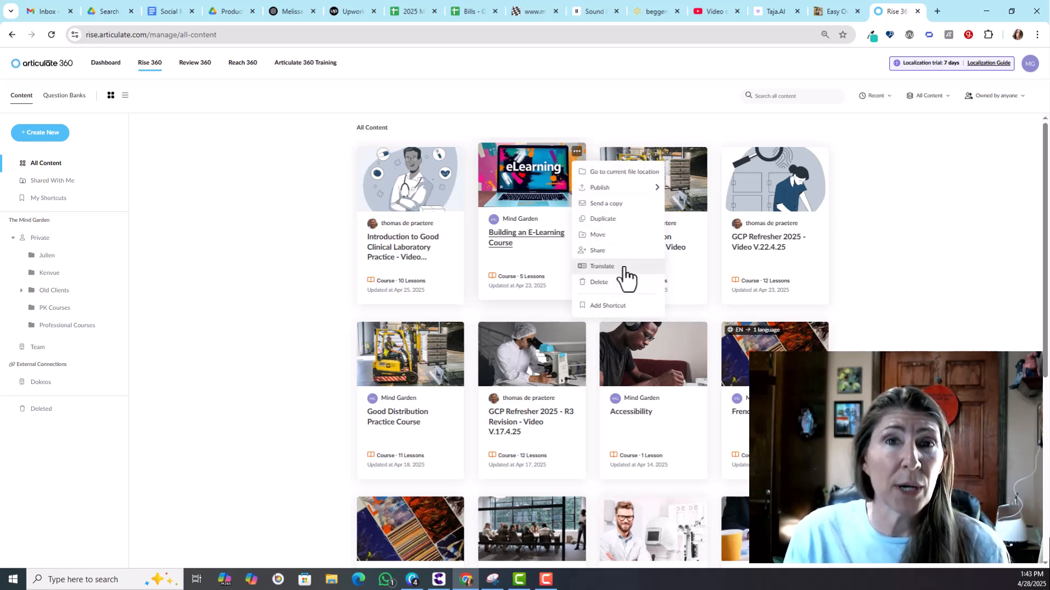
click(602, 266)
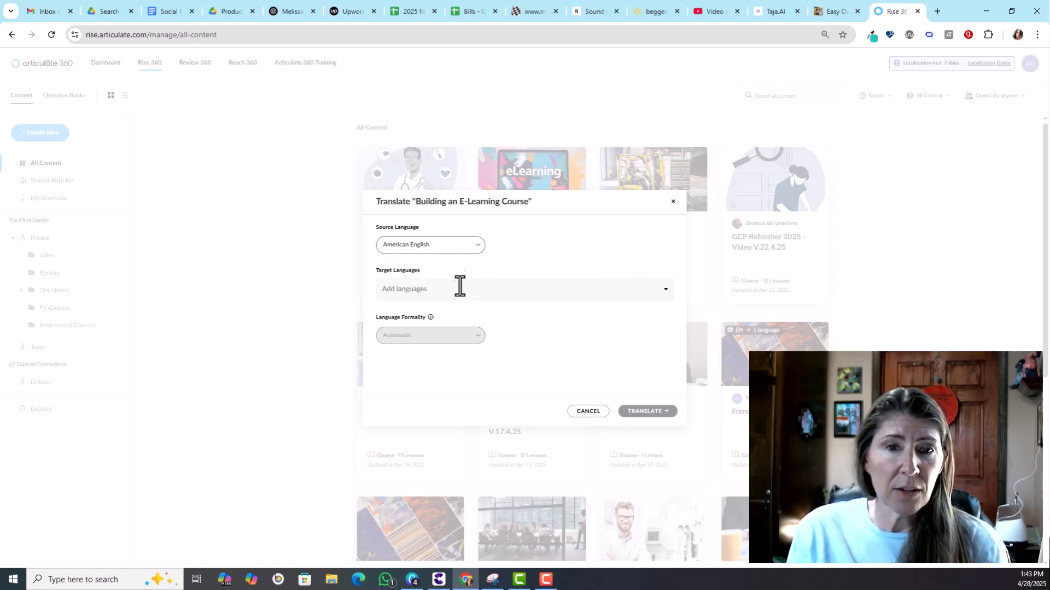
Step: Add European Spanish as the target language
click(662, 293)
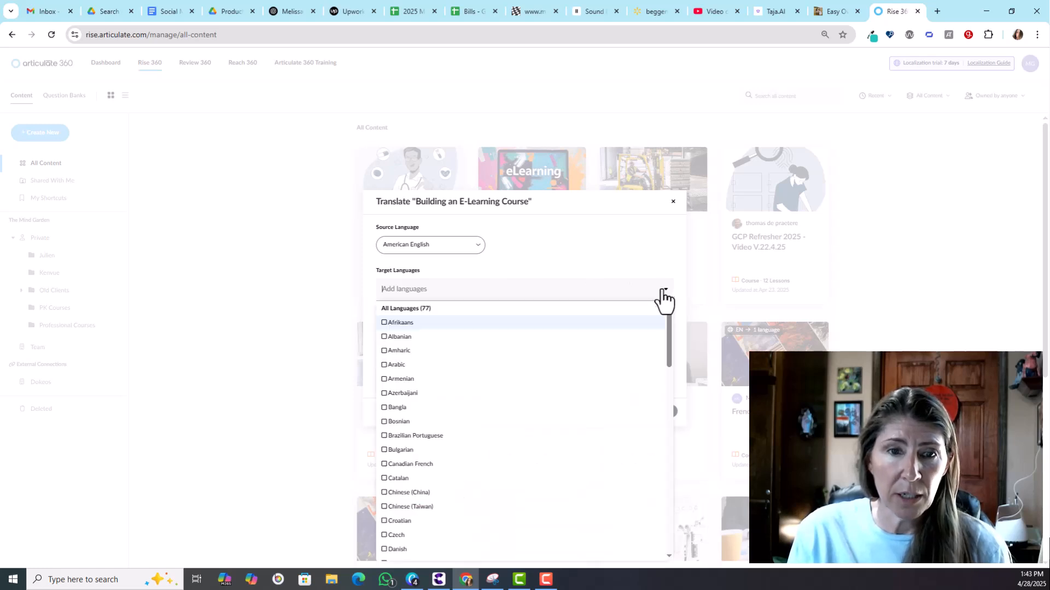
drag(668, 339, 661, 513)
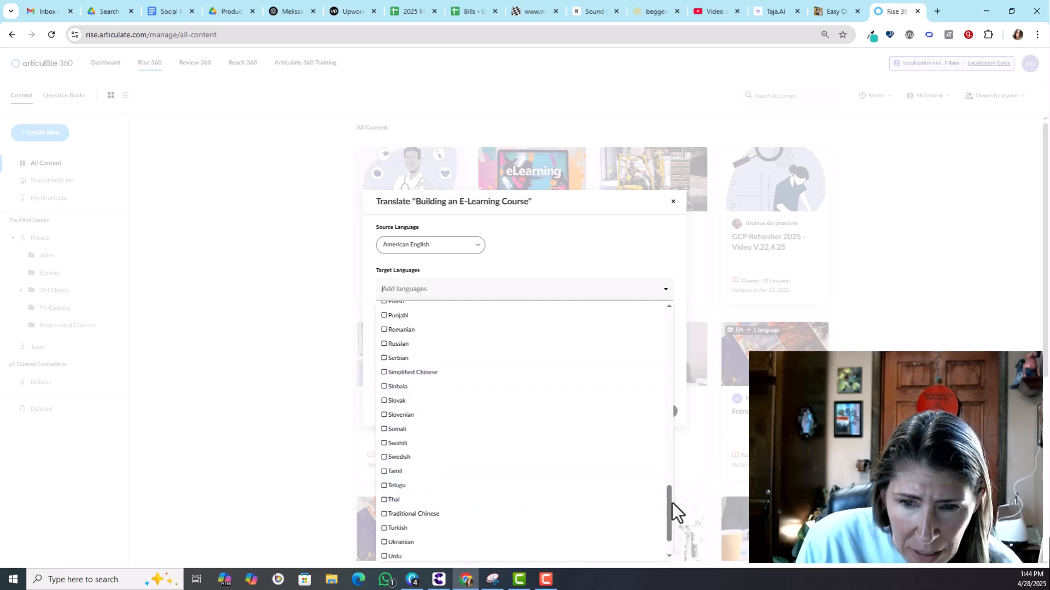
drag(672, 508, 669, 355)
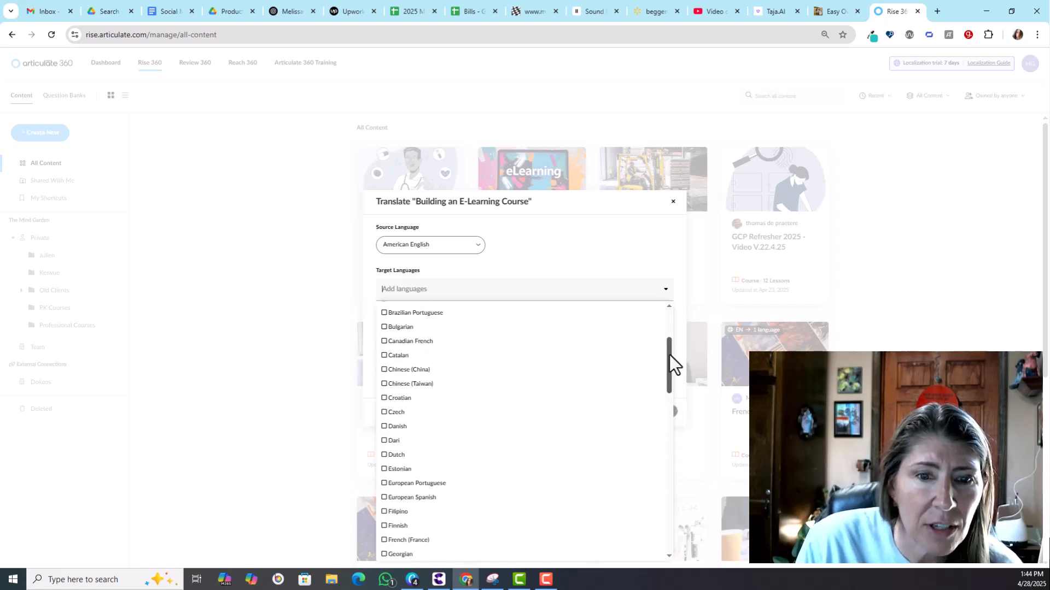
click(385, 498)
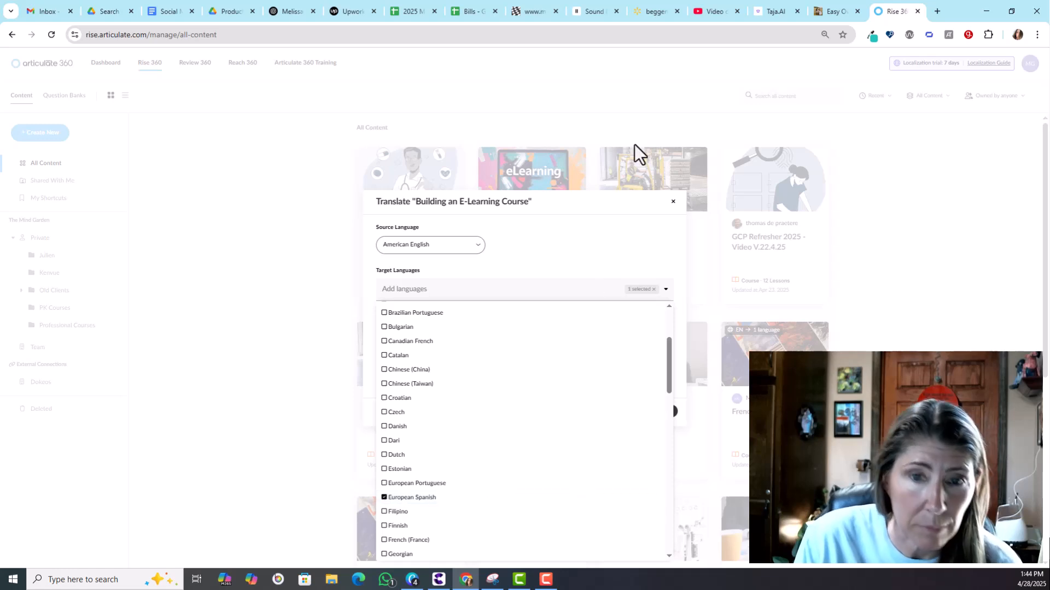
click(552, 251)
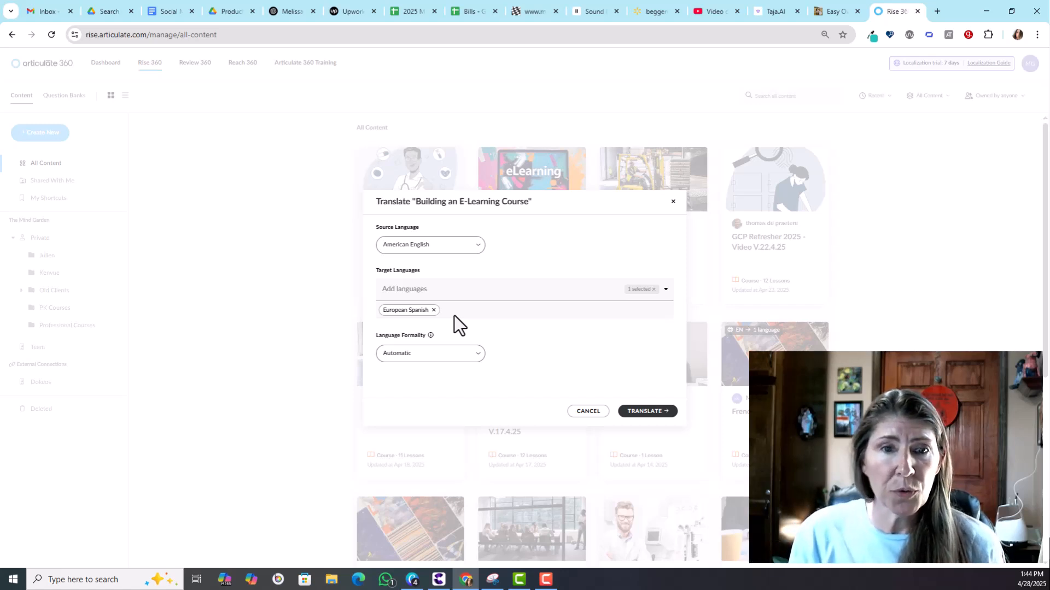
Step: Set language formality to Automatic and translate the course
click(417, 355)
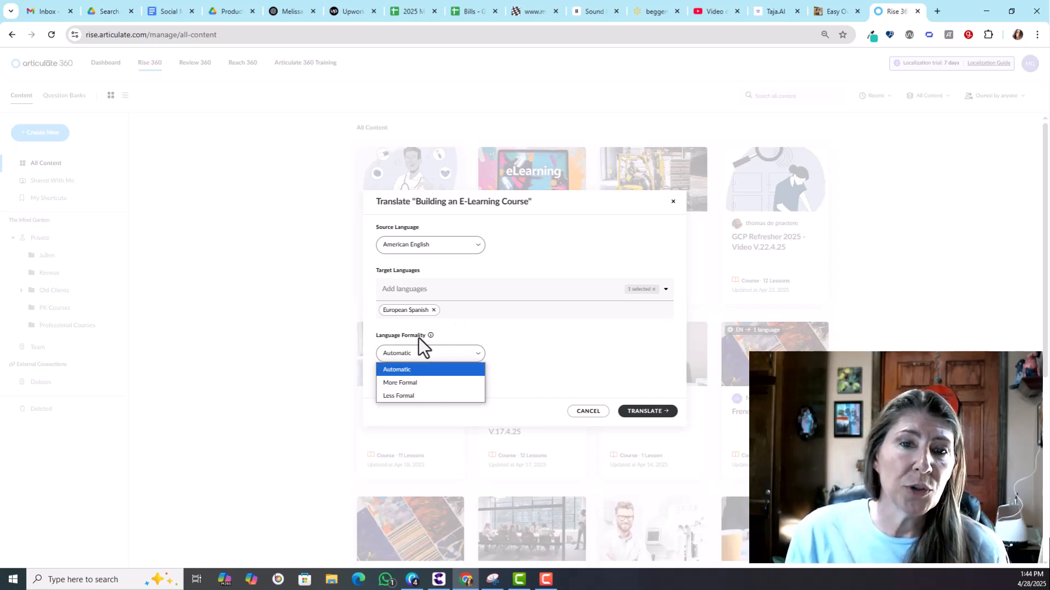
click(418, 370)
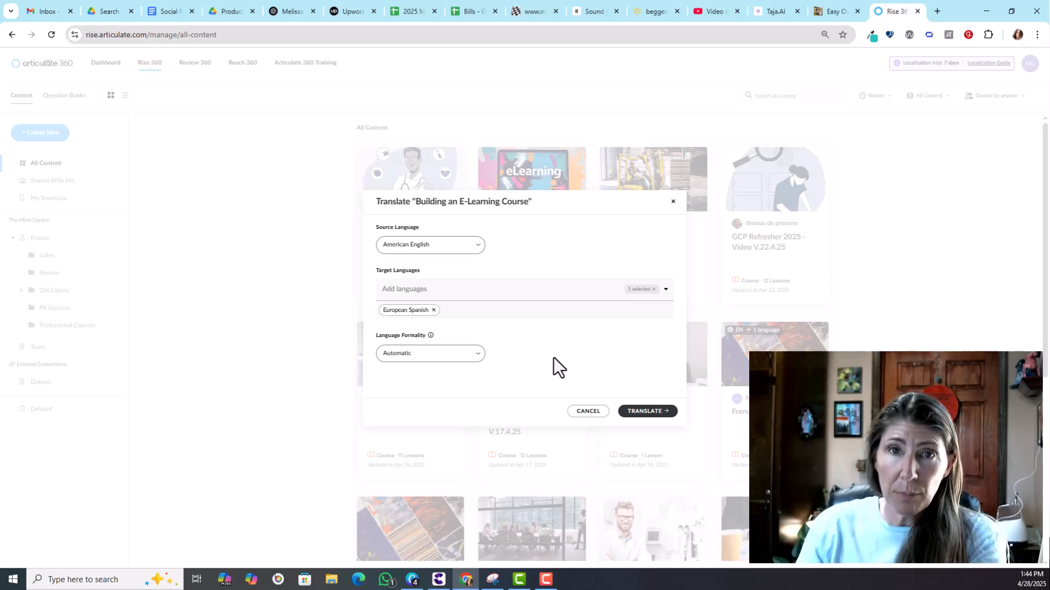
click(441, 355)
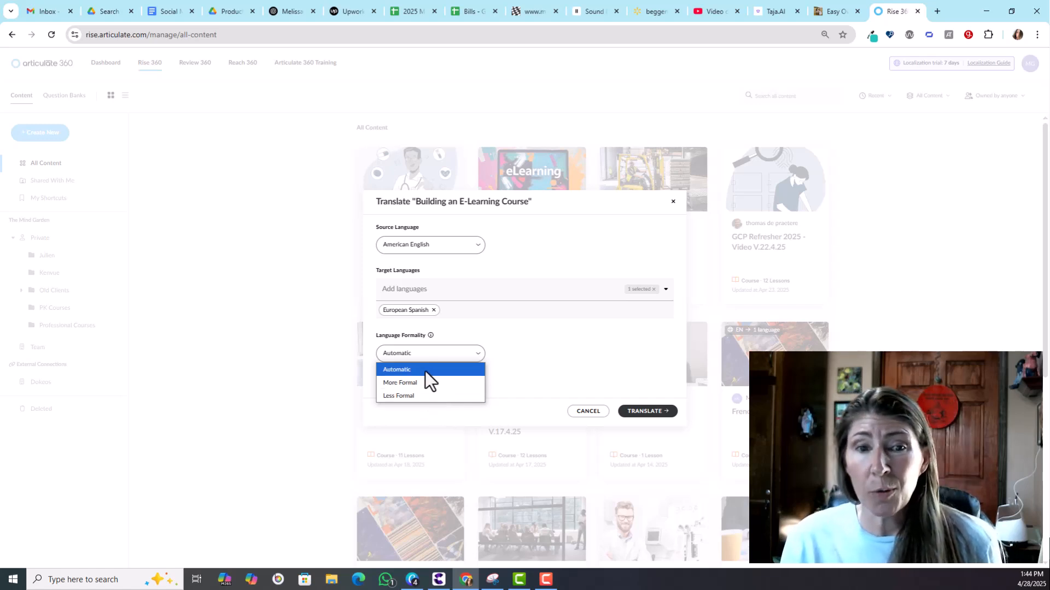
click(424, 370)
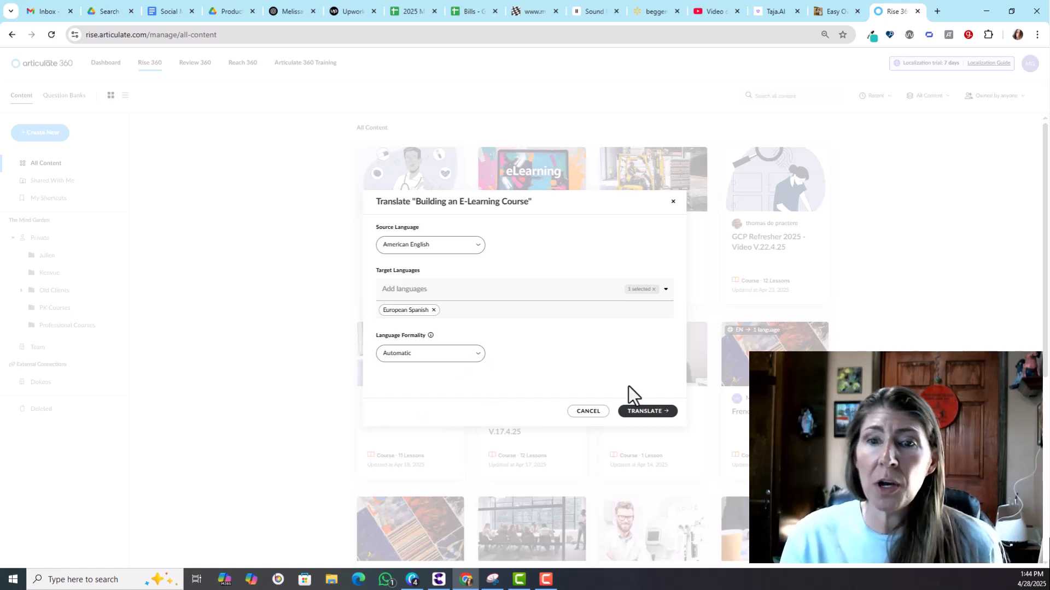
click(656, 412)
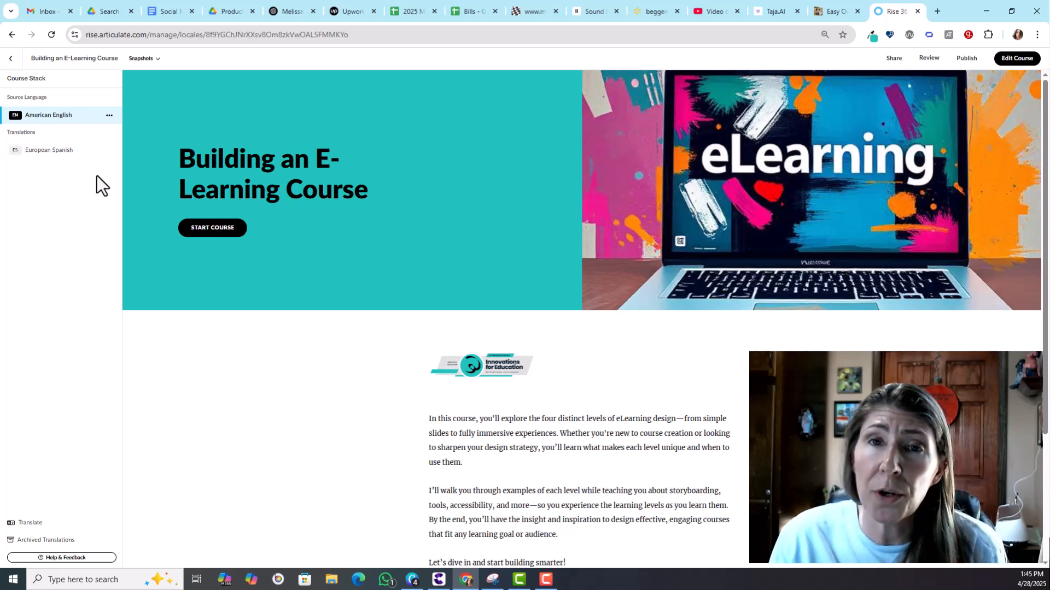
Step: Preview the European Spanish translation and its first lesson
drag(1044, 160, 1043, 335)
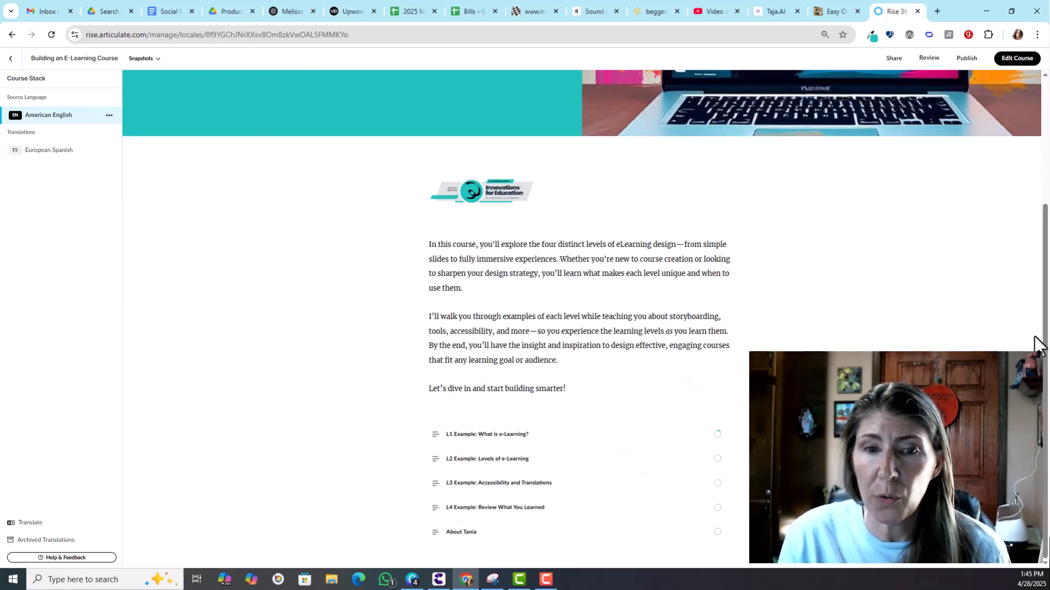
click(34, 154)
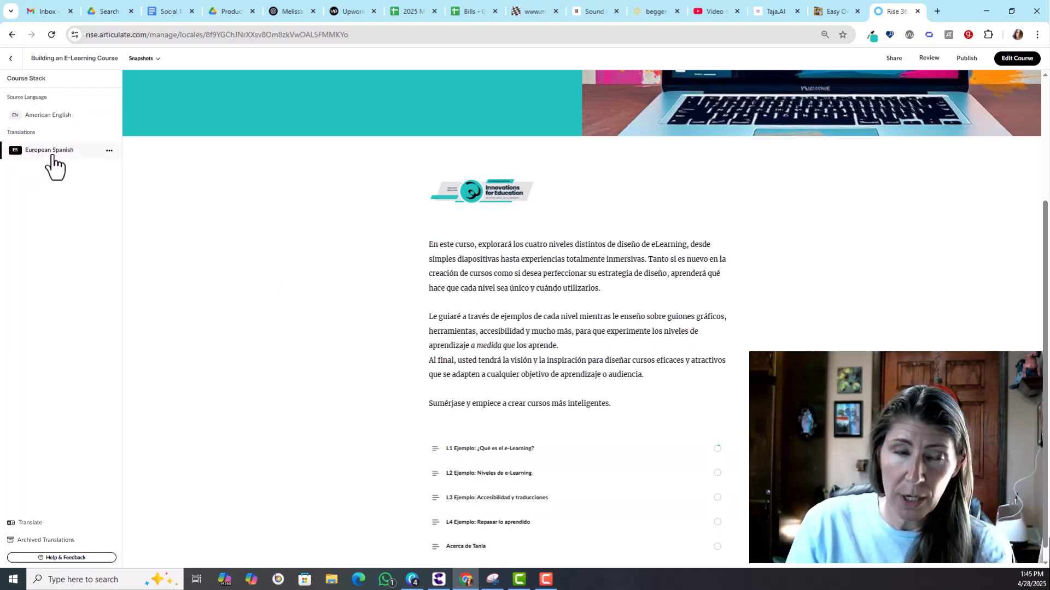
click(483, 450)
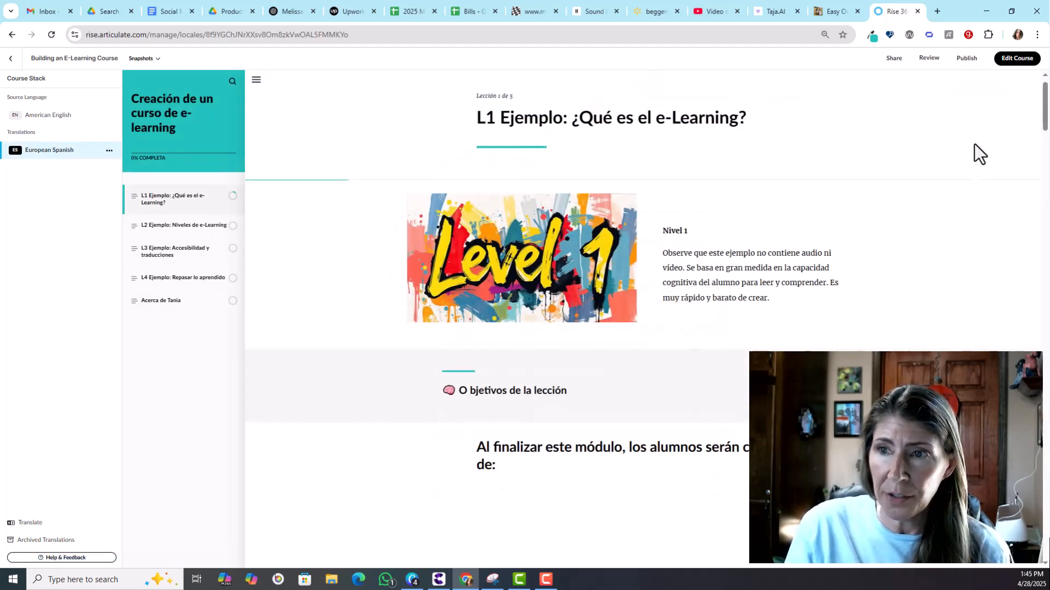
drag(1045, 108, 1045, 395)
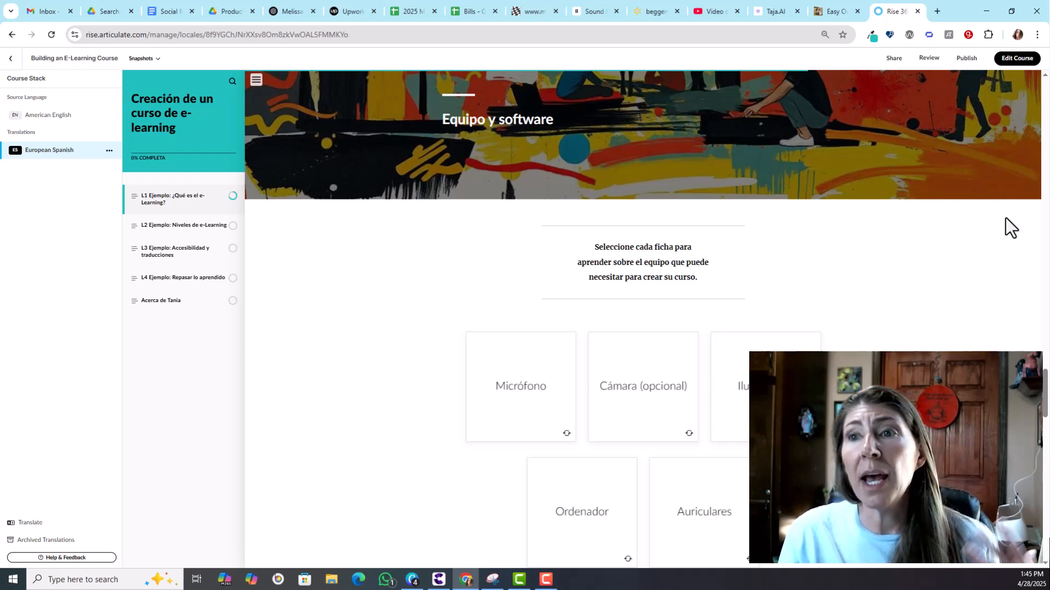
Step: Open the course editor and switch the first lesson to the European Spanish translation
click(1009, 60)
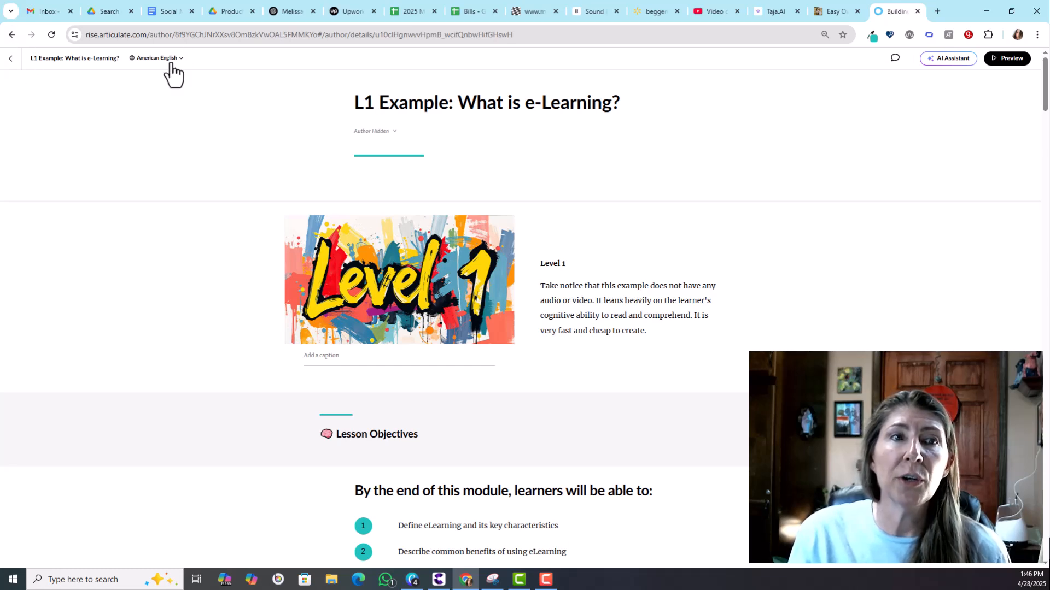
click(172, 60)
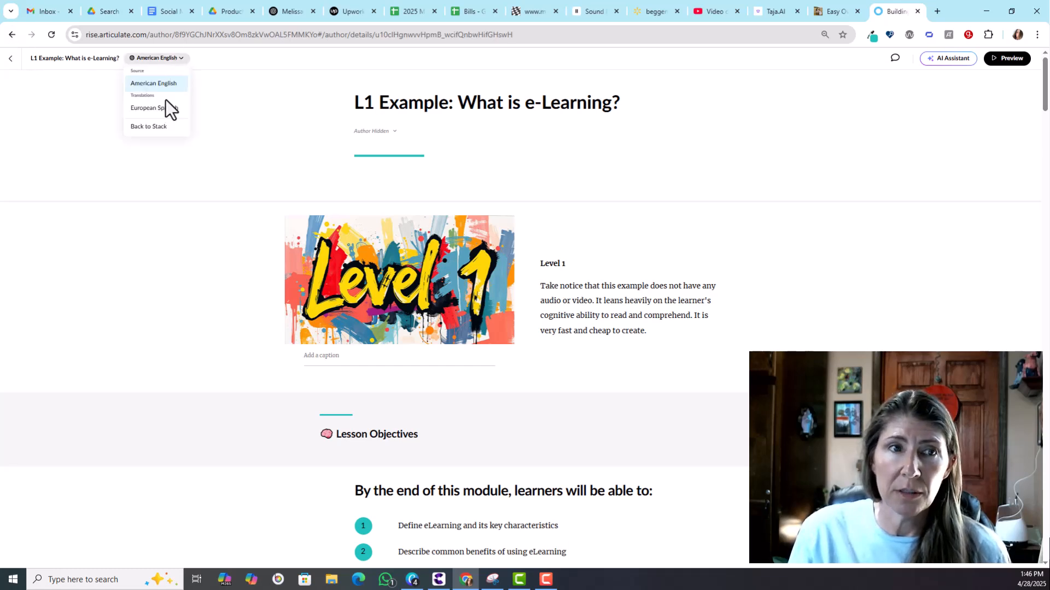
click(158, 85)
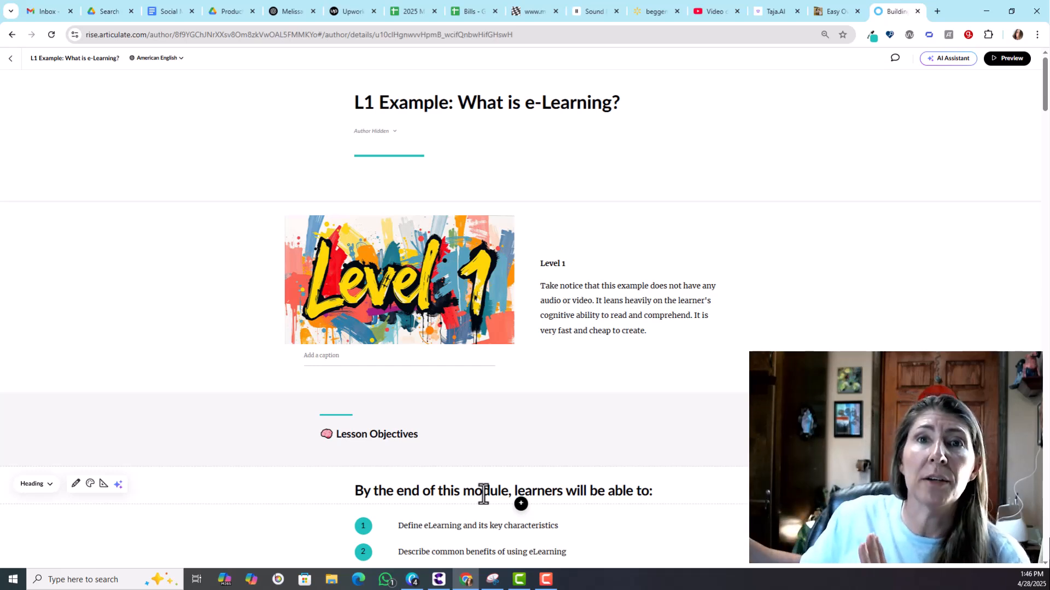
click(178, 59)
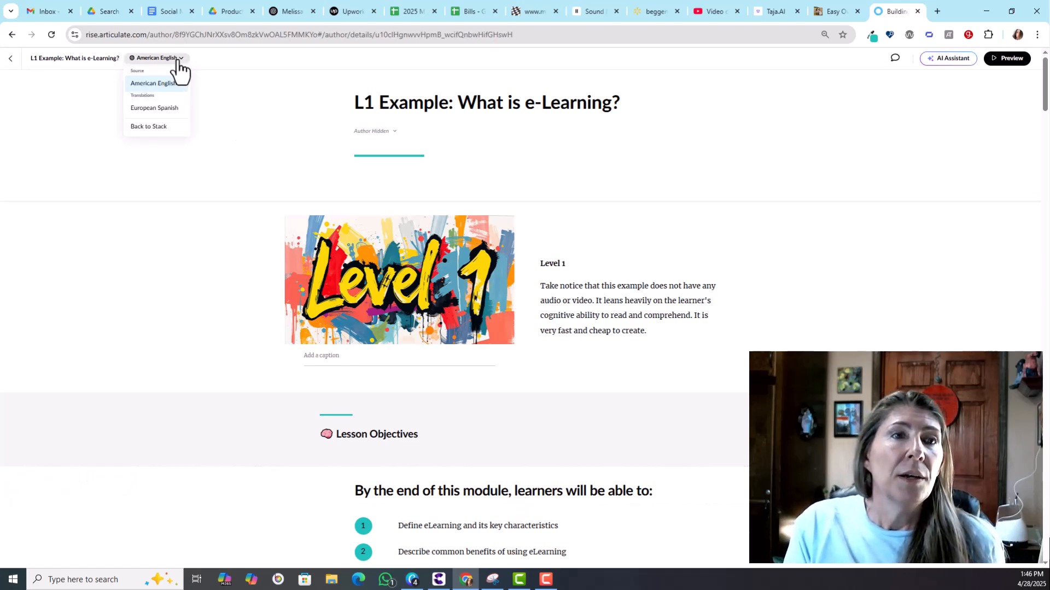
click(155, 108)
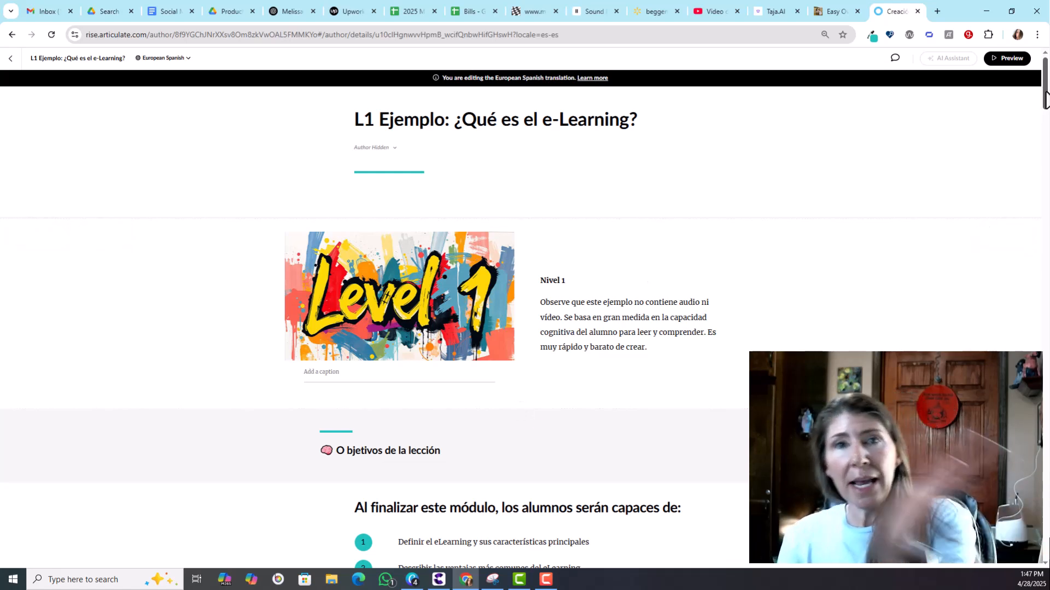
Step: Scroll through the translated first lesson and return to the course overview
drag(1046, 98, 1046, 115)
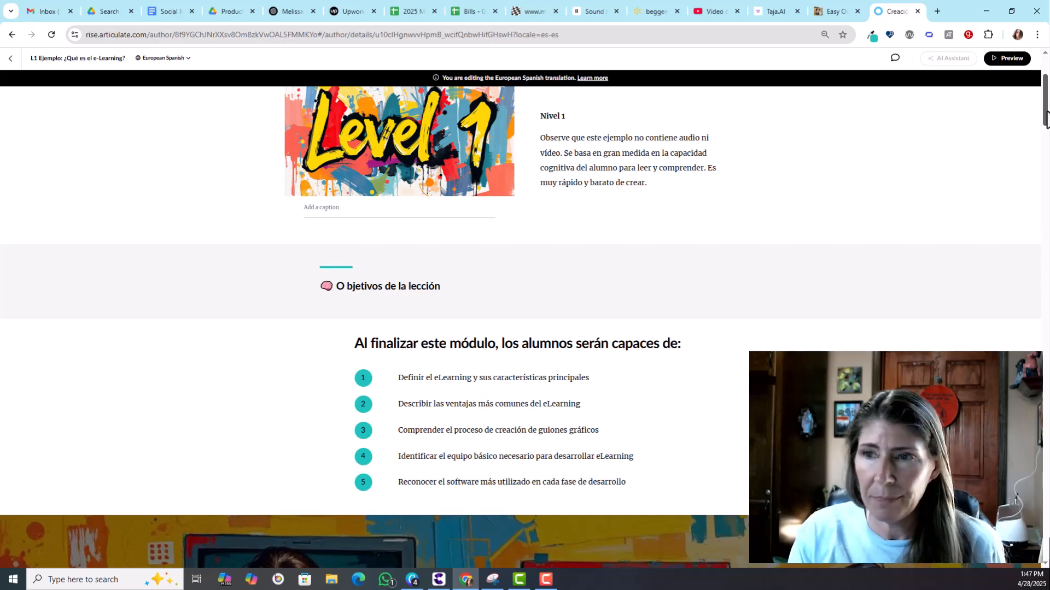
drag(1046, 114, 1028, 81)
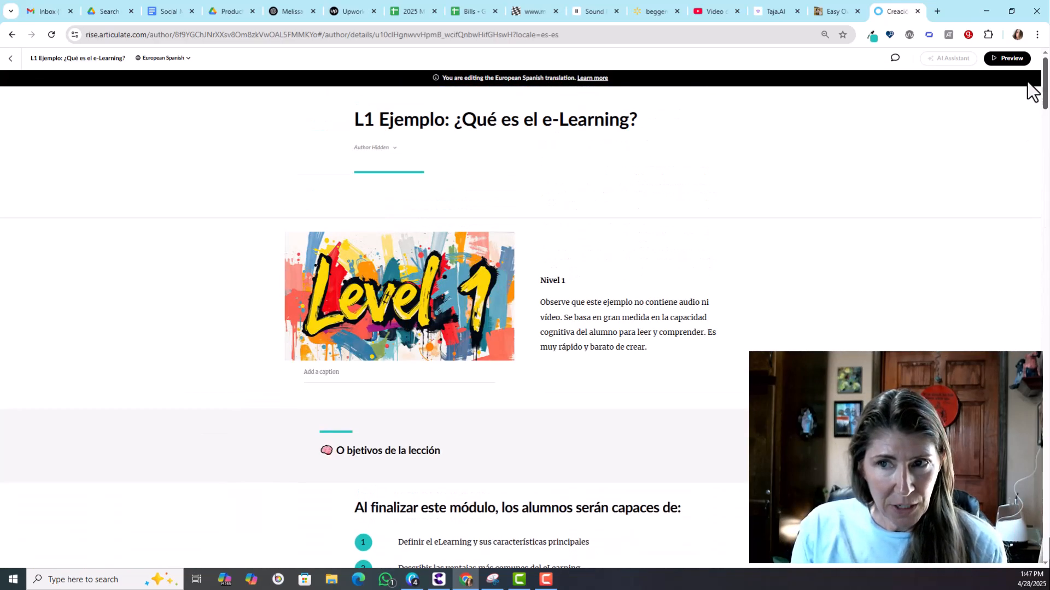
click(12, 59)
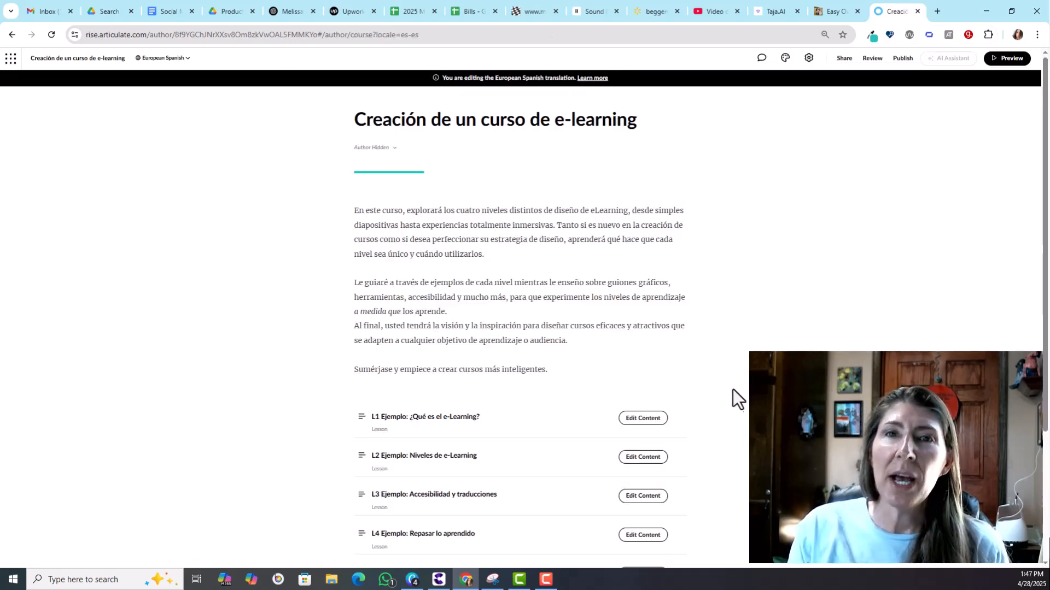
Step: Publish a new version of the course to Review 360 with all languages included, then go back to the course
click(872, 60)
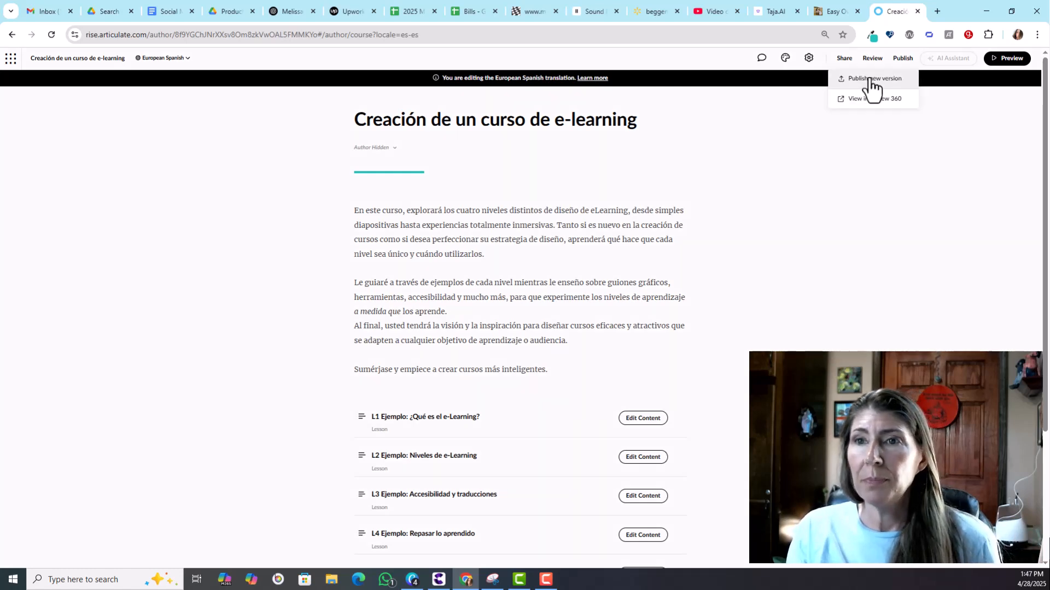
click(873, 79)
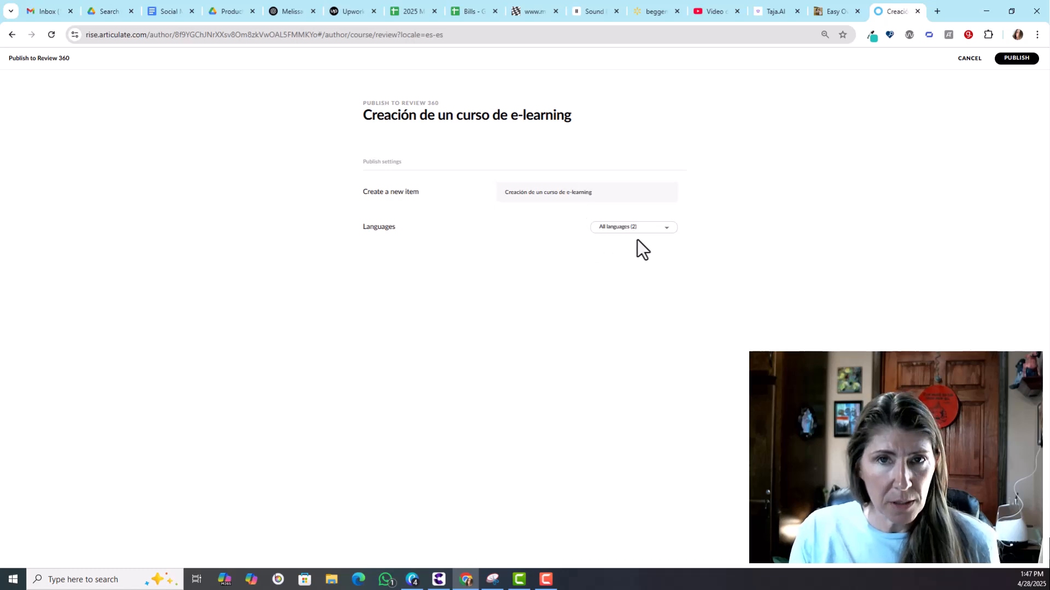
click(626, 228)
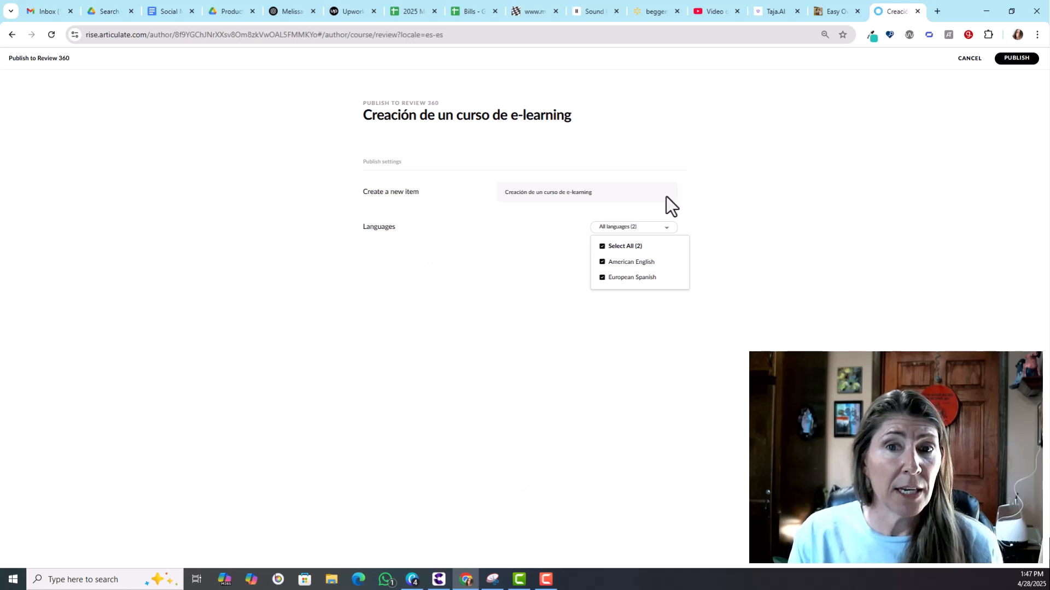
click(522, 237)
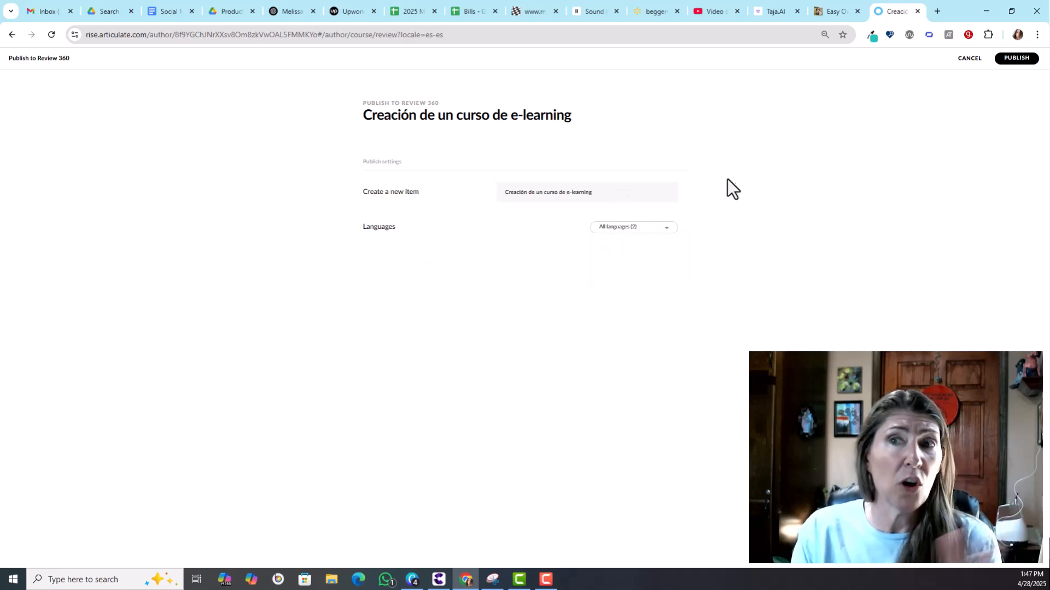
click(1017, 59)
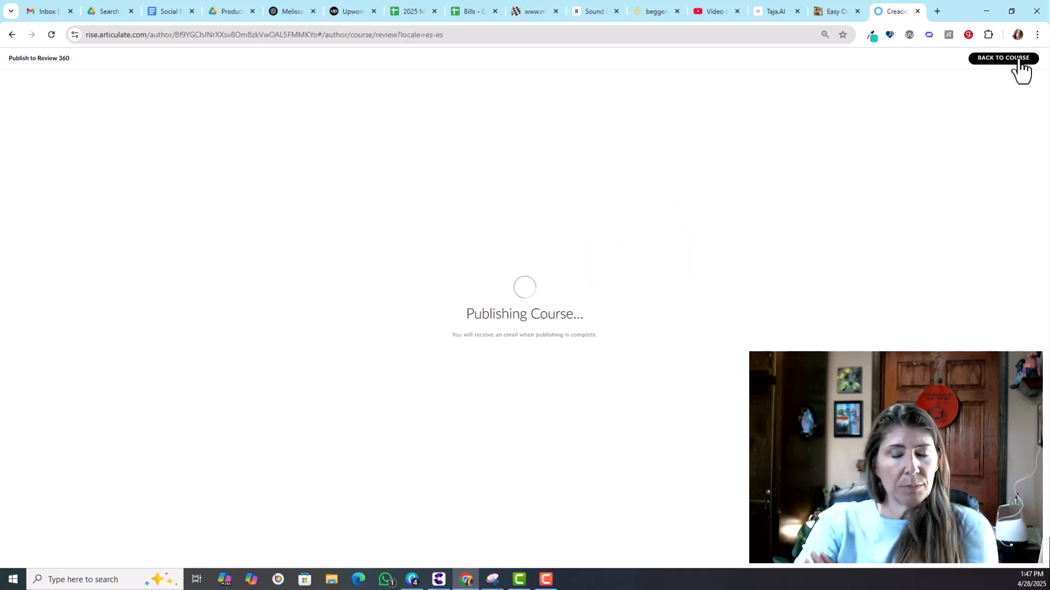
click(1018, 58)
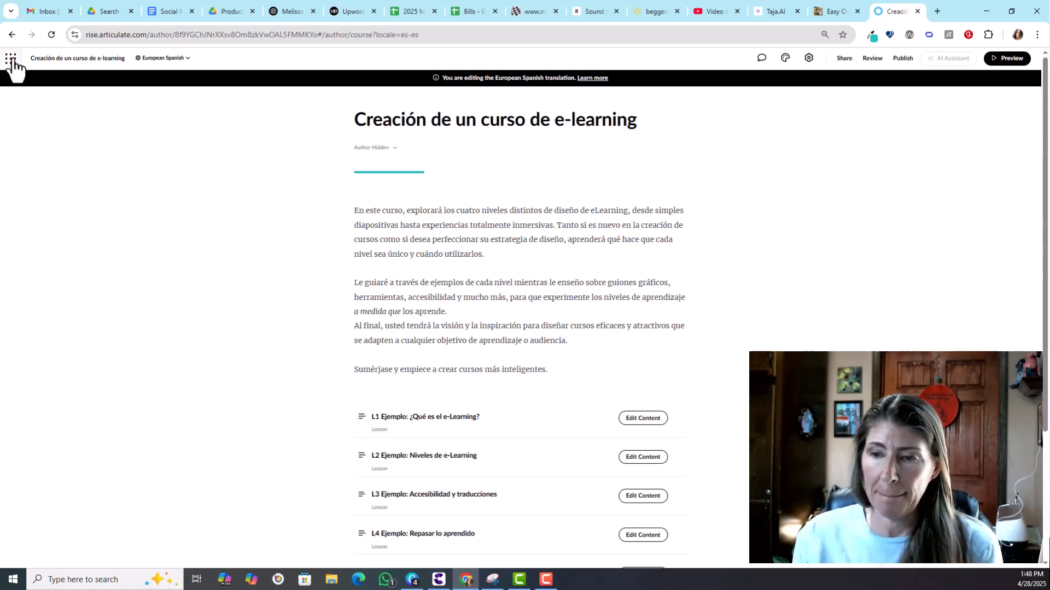
Step: Open the published course in Review 360 and compare the American English source with the European Spanish translation
click(995, 563)
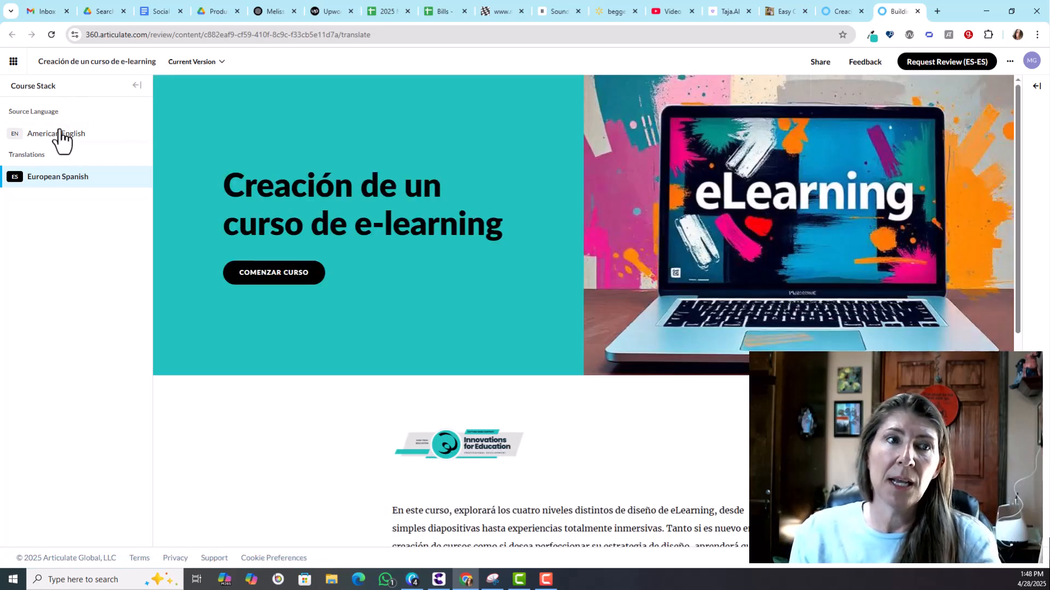
click(61, 134)
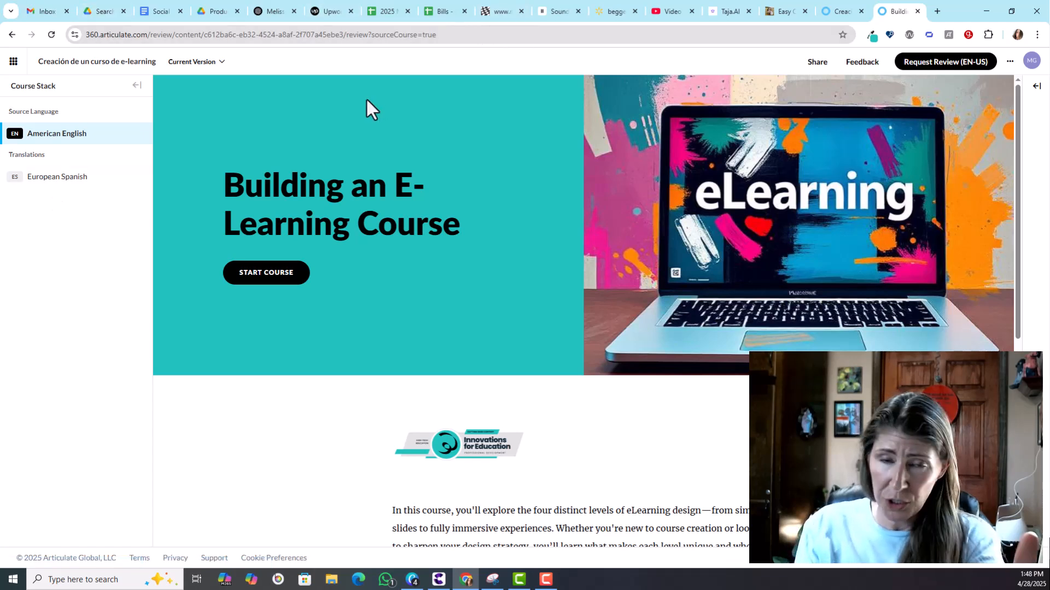
click(60, 186)
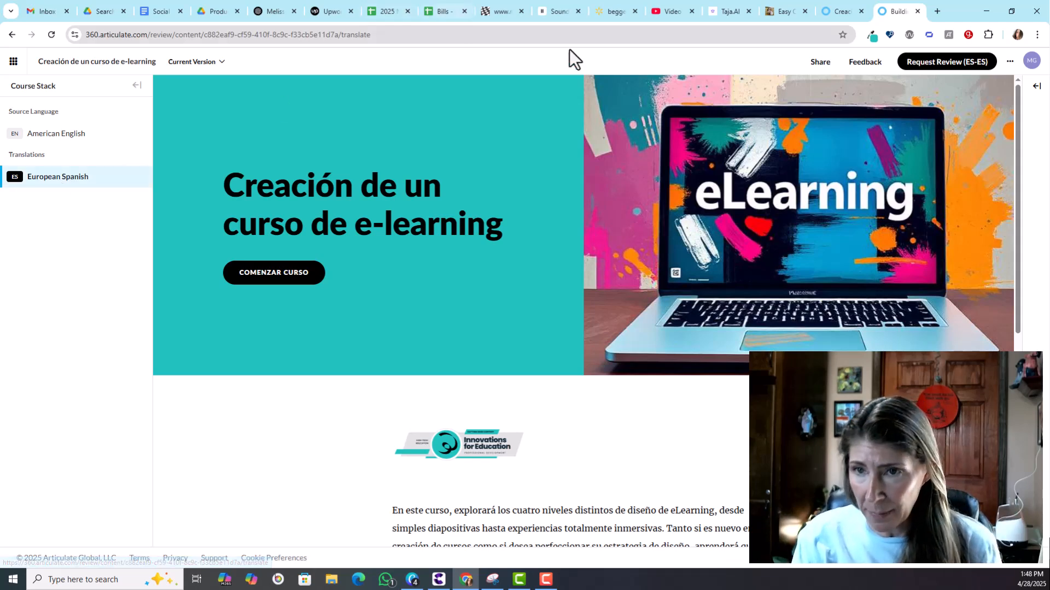
Step: Request a European Spanish review, assigning the reviewer's e-mail address with the message Please review
click(934, 63)
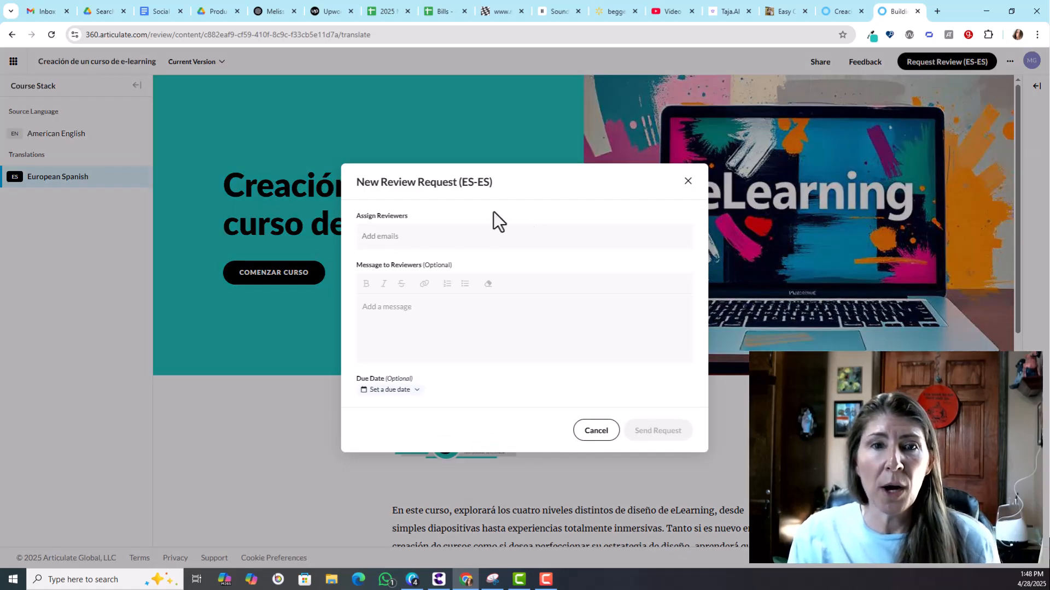
click(399, 246)
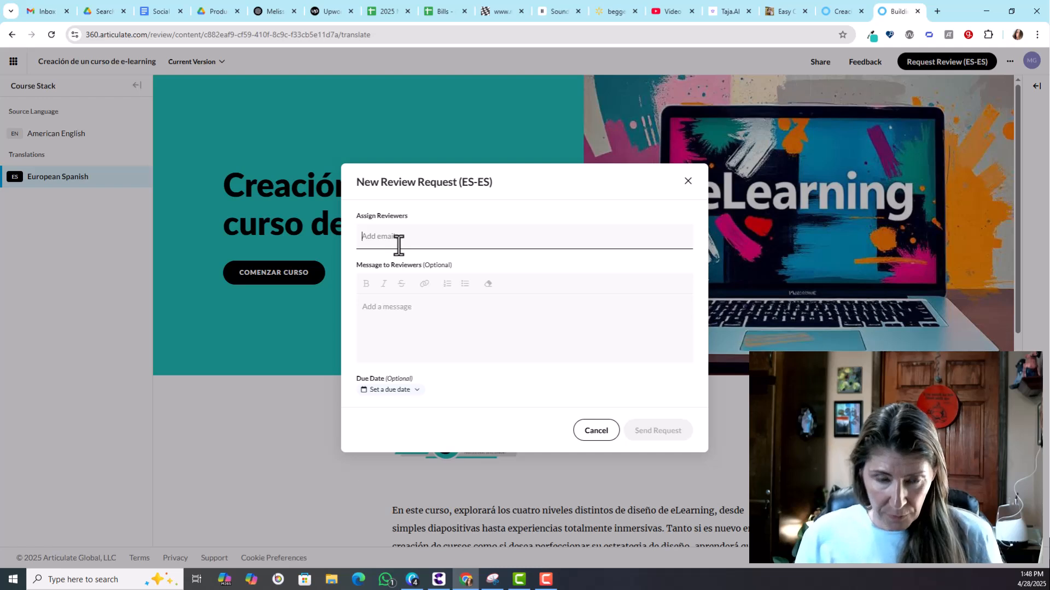
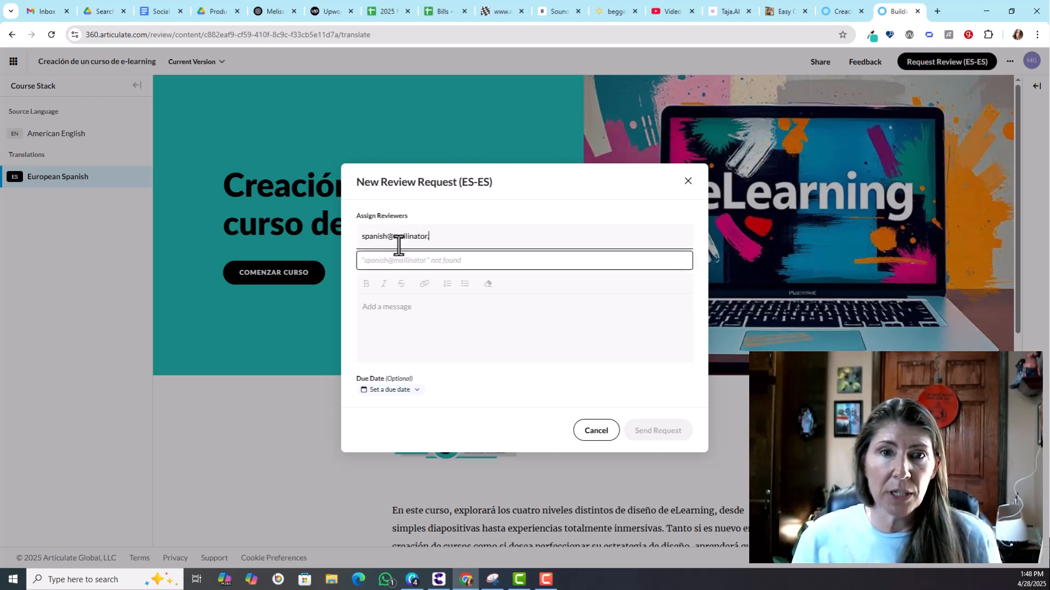
drag(465, 236, 340, 242)
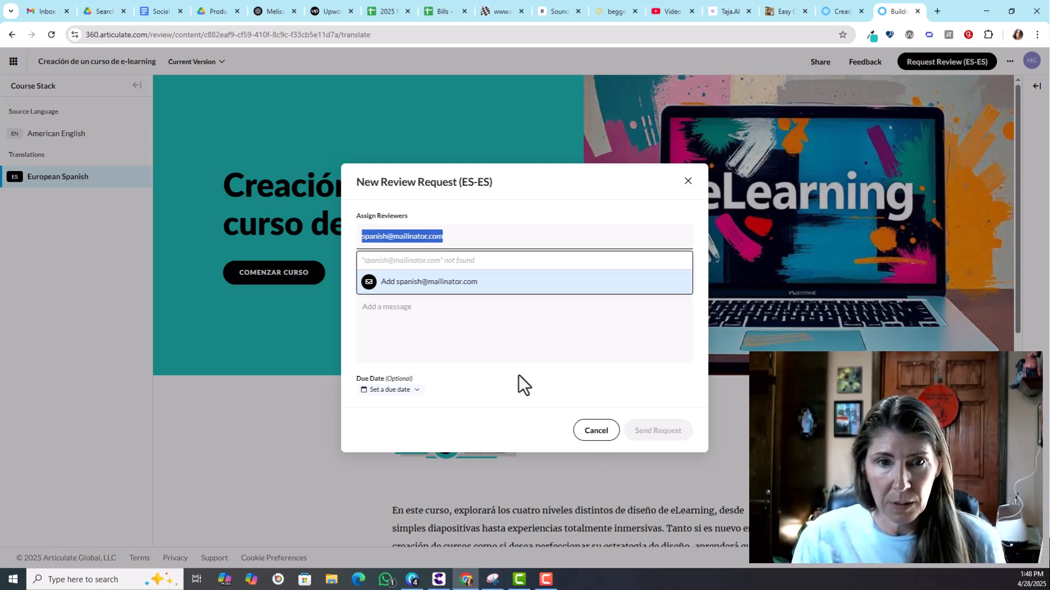
click(474, 338)
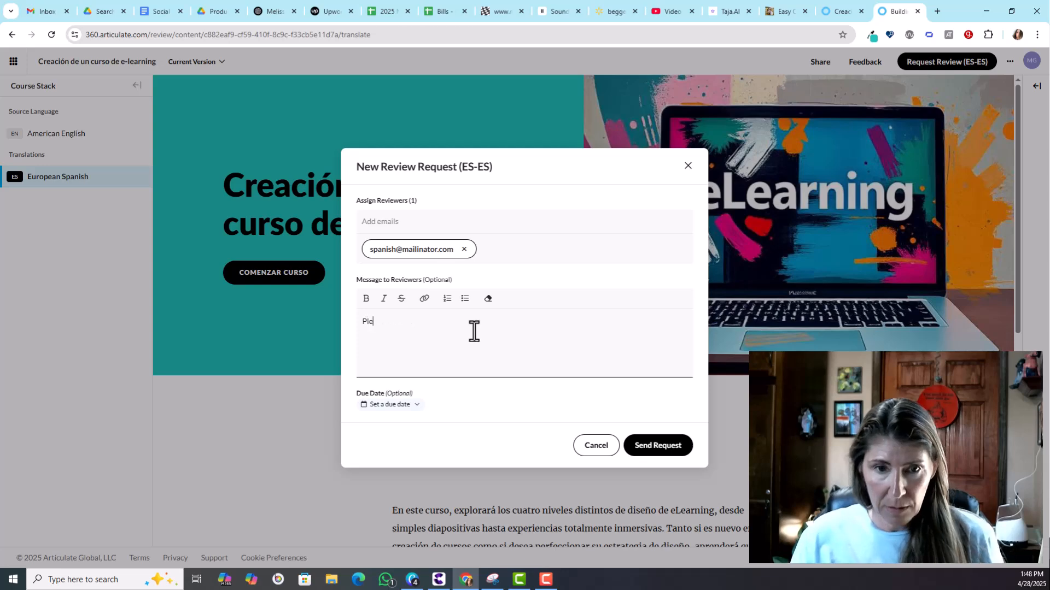
click(665, 446)
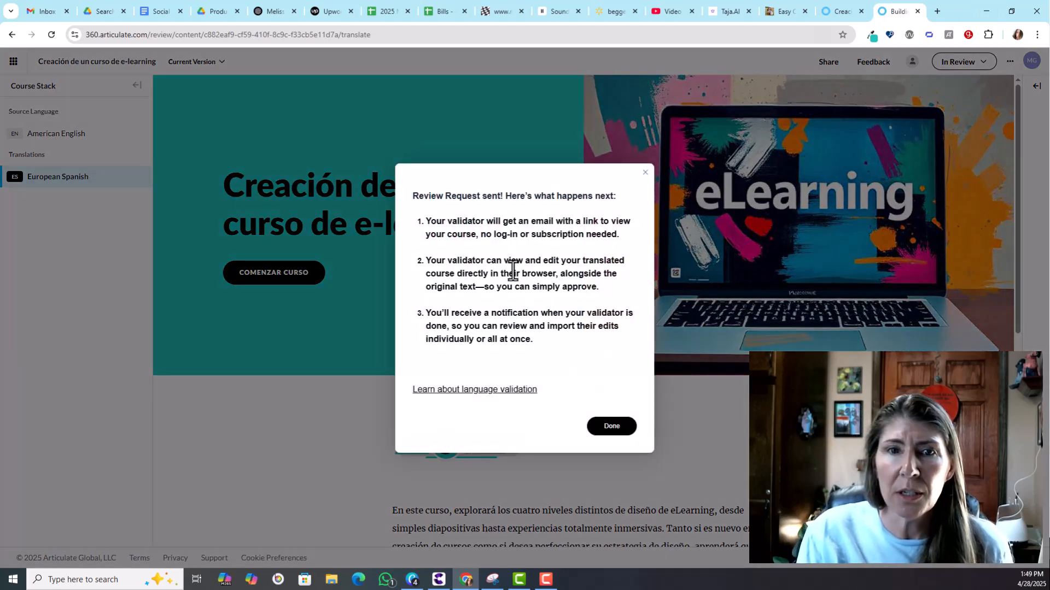
click(607, 427)
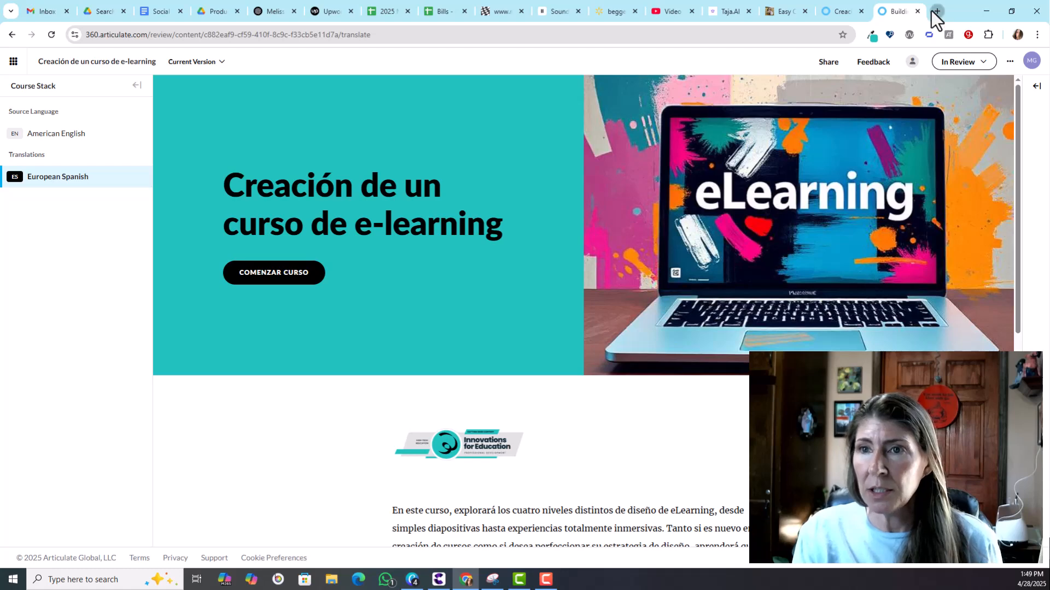
Step: Open mailinator.com in a new tab and load the reviewer's public inbox
click(936, 11)
click(796, 34)
text(maila)
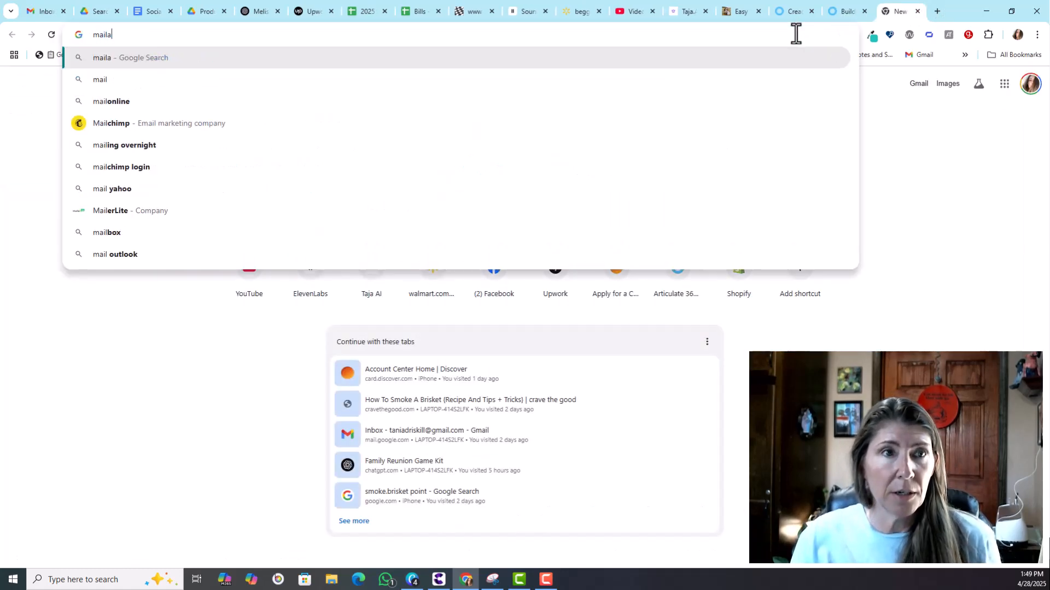
key(BackSpace)
text(inator.com)
key(Return)
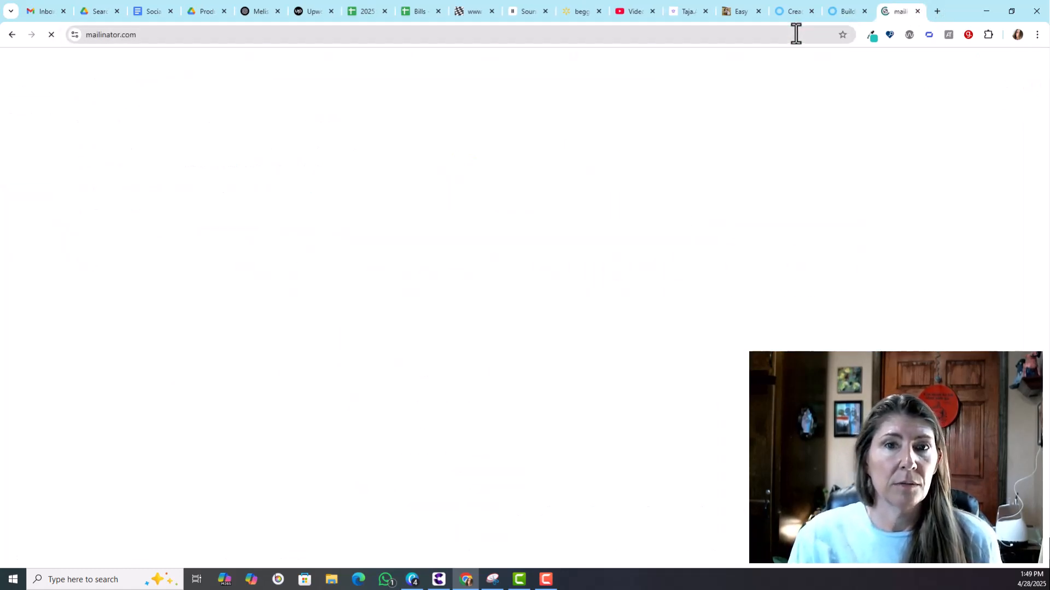
click(304, 60)
key(Return)
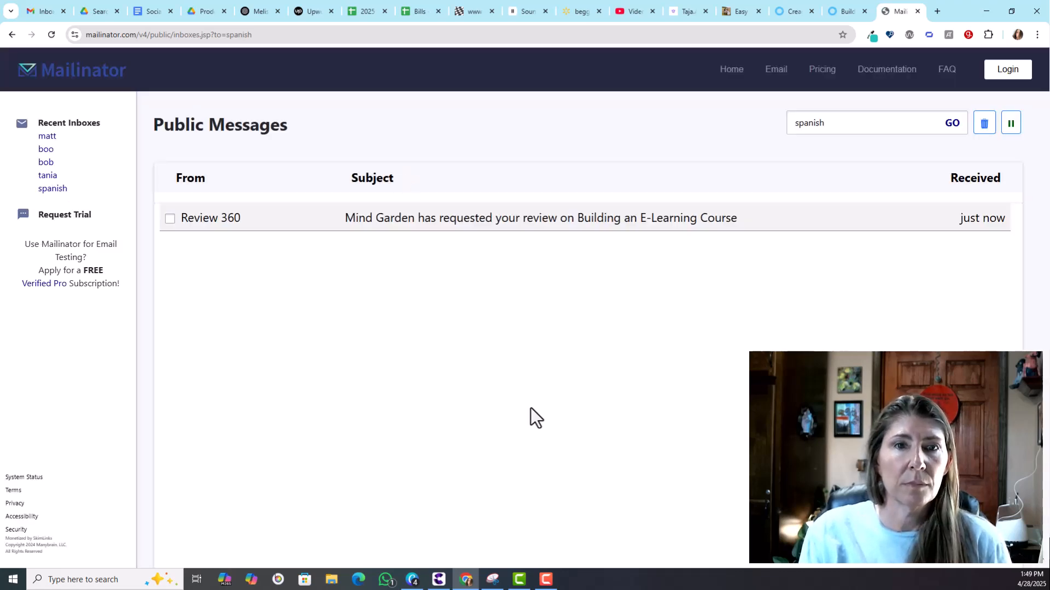
Step: Open the review request e-mail and follow its link to Review 360
click(482, 222)
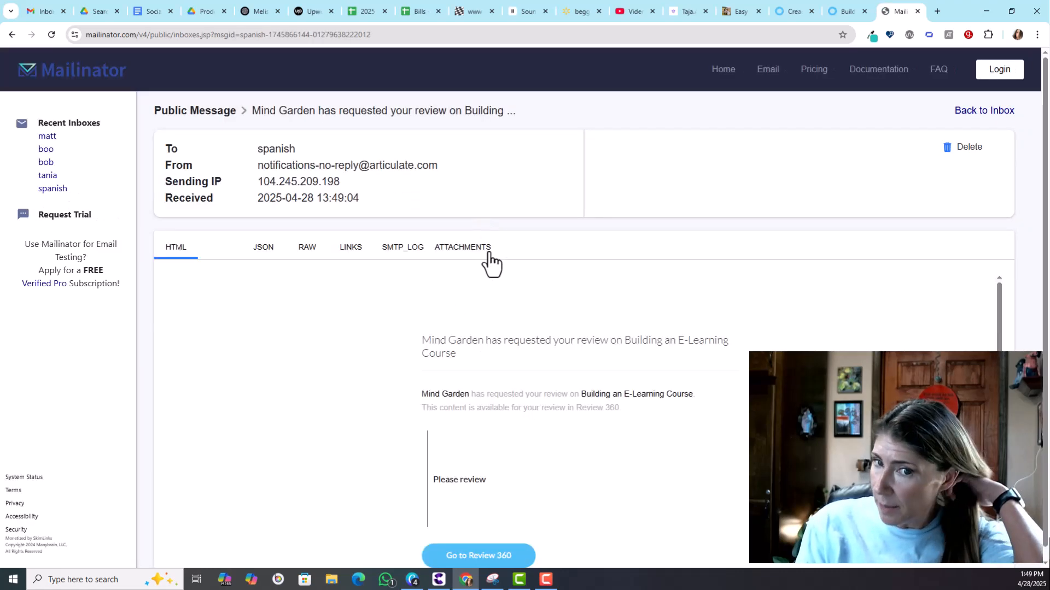
drag(1000, 347, 1000, 421)
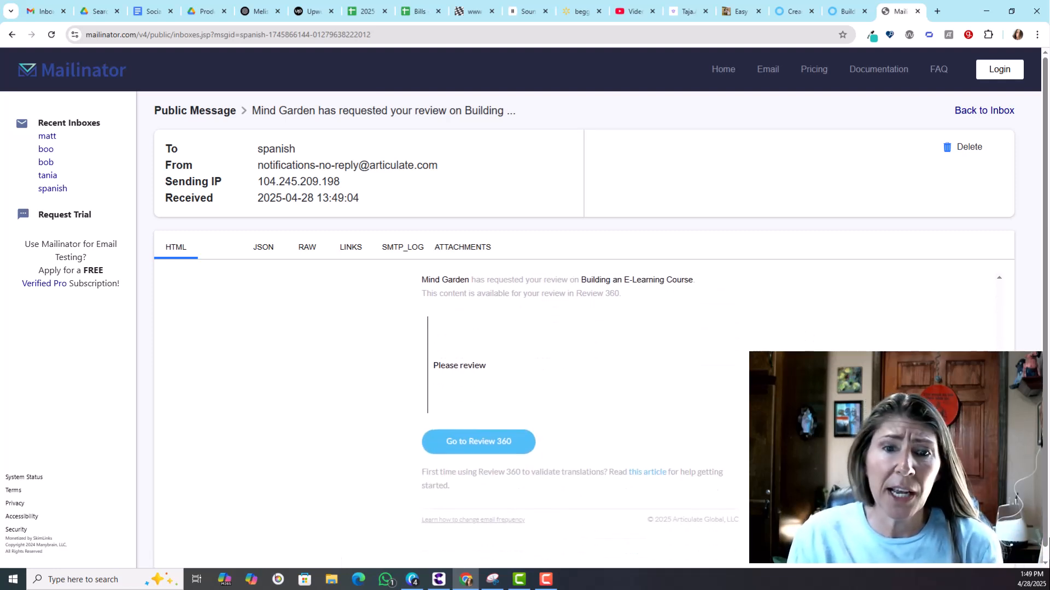
click(467, 453)
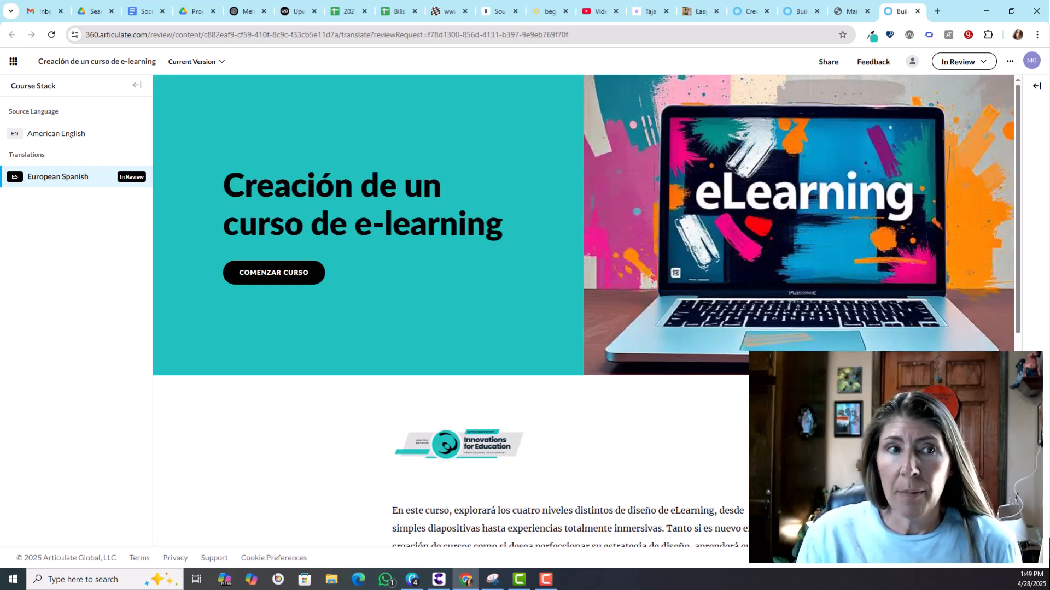
Step: Open the first lesson of the course under review and show the translation panel
drag(1014, 114, 1008, 260)
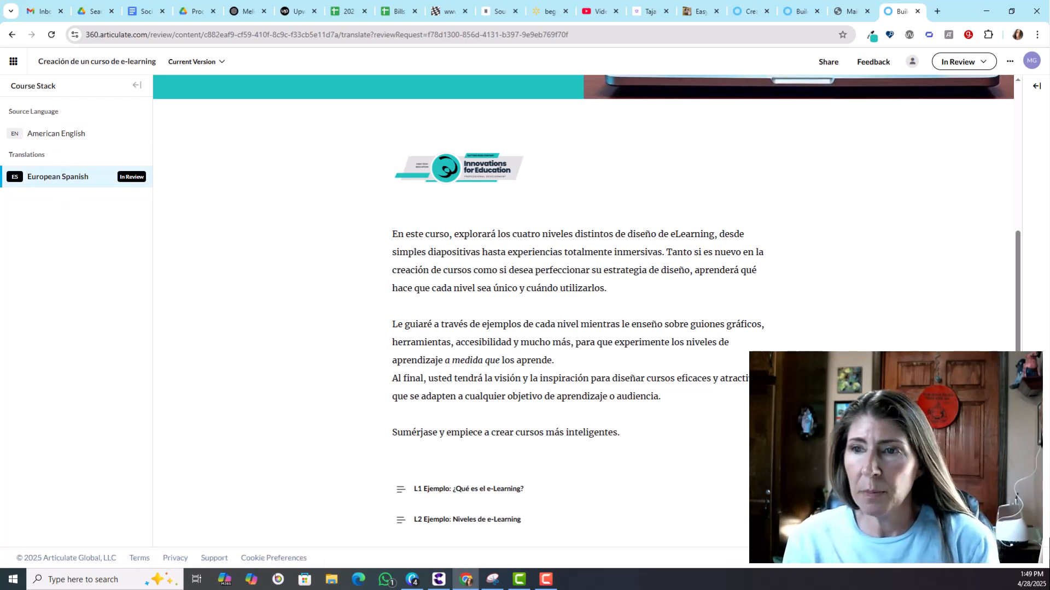
click(479, 491)
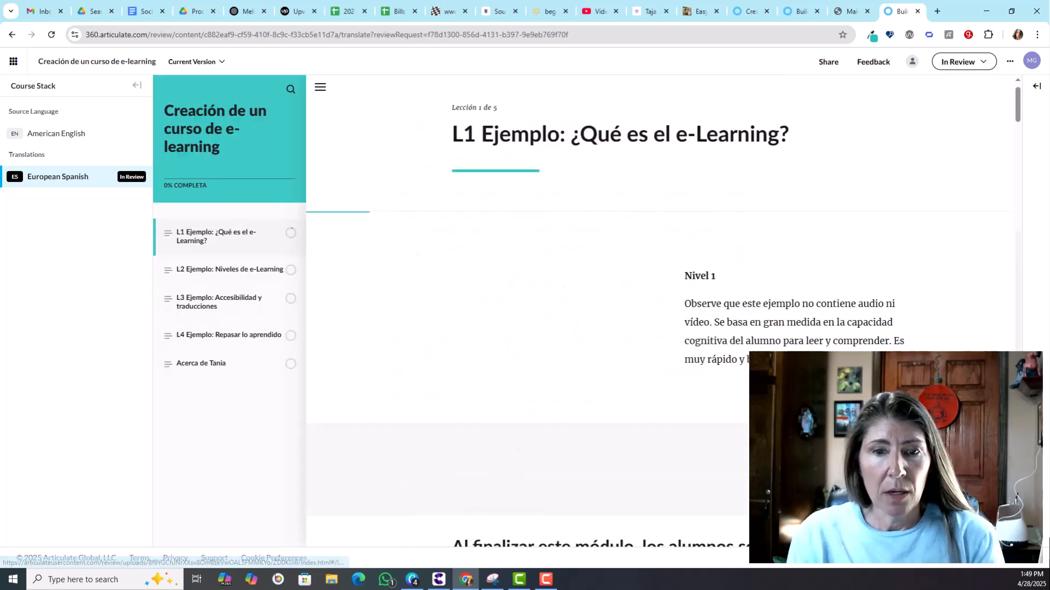
click(1035, 91)
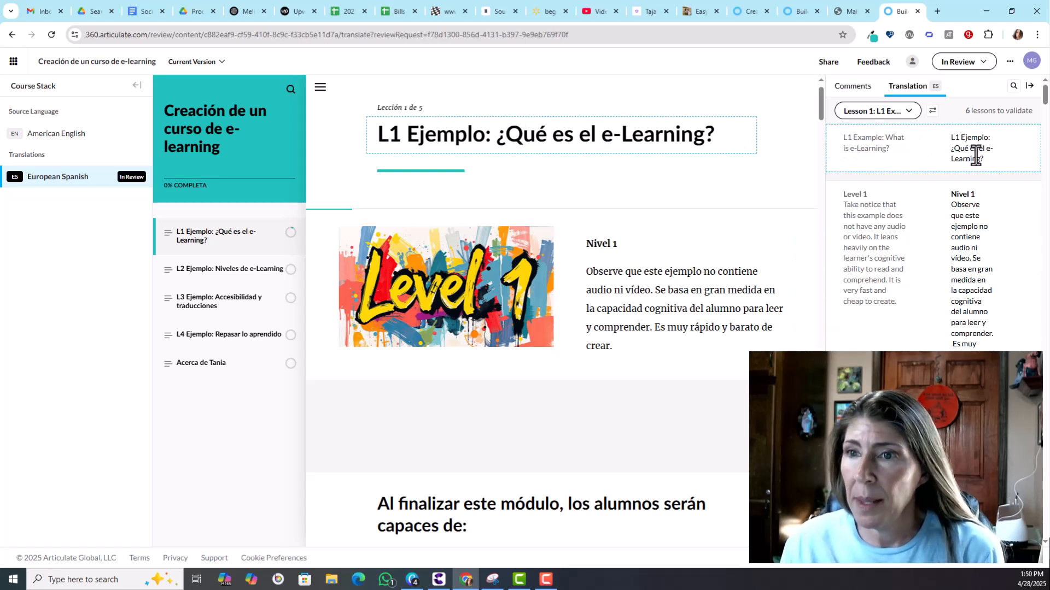
Step: Change the first lesson's title translation to L1 Something else
drag(989, 158, 955, 138)
text(Somethi)
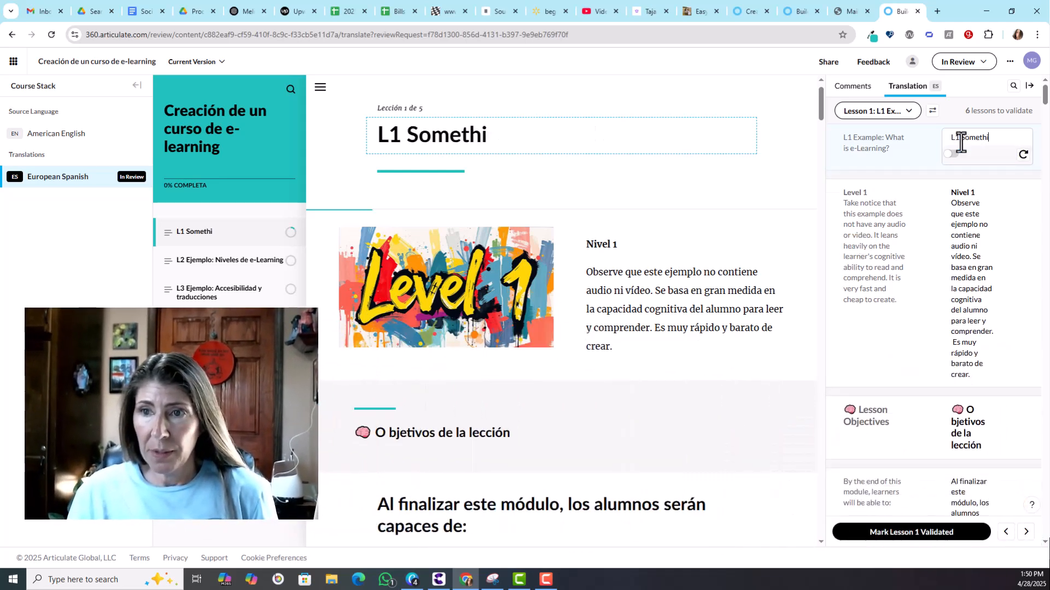
text(ng else)
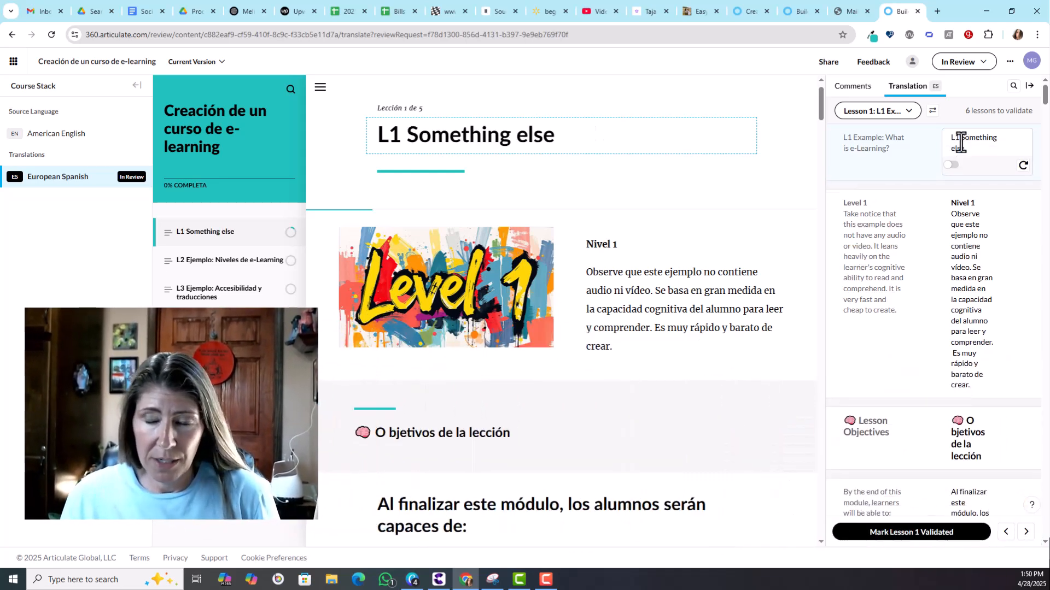
Step: Replace the Lesson Objectives heading translation with Another change here
click(970, 219)
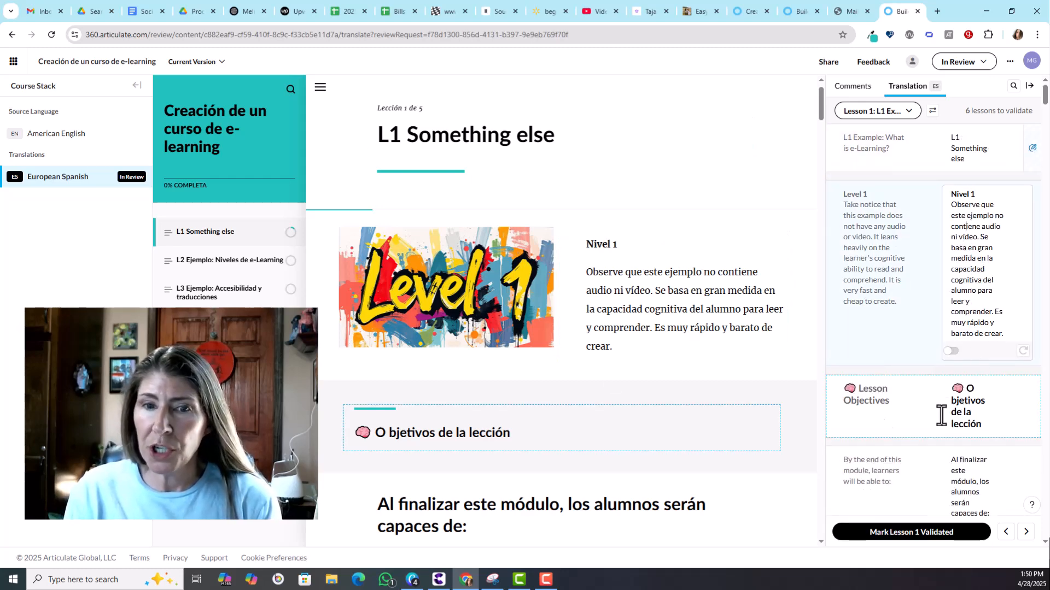
click(984, 427)
double_click(979, 424)
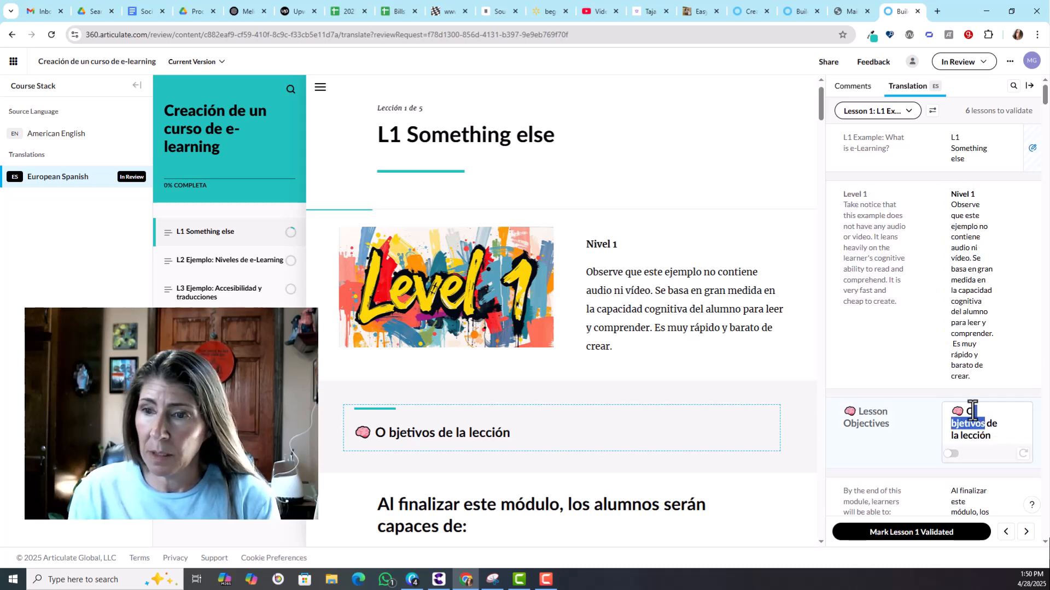
drag(966, 410, 993, 438)
text(Another change here)
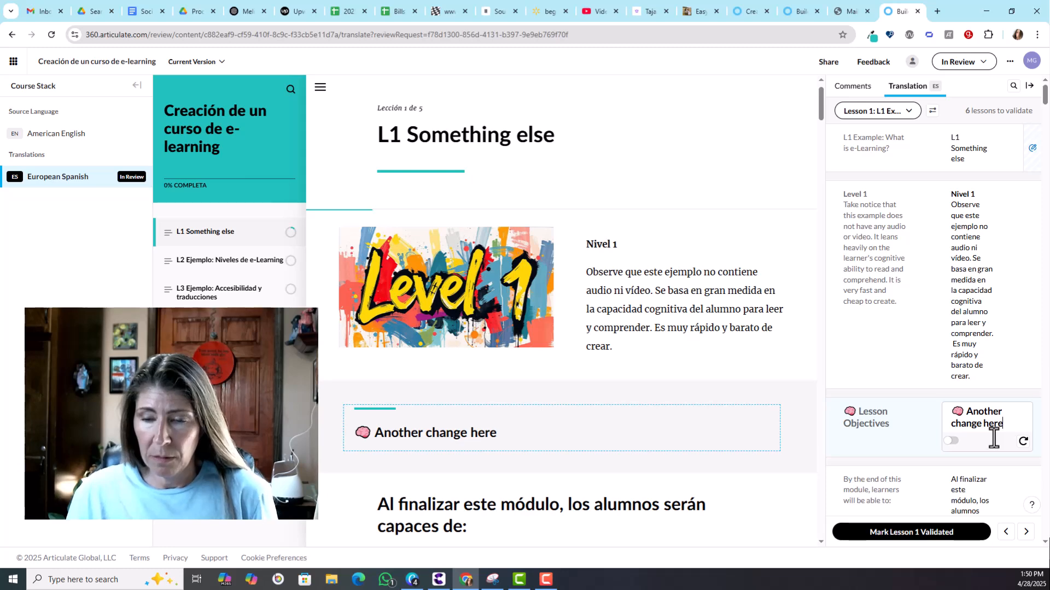
scroll(951, 492, down, 6)
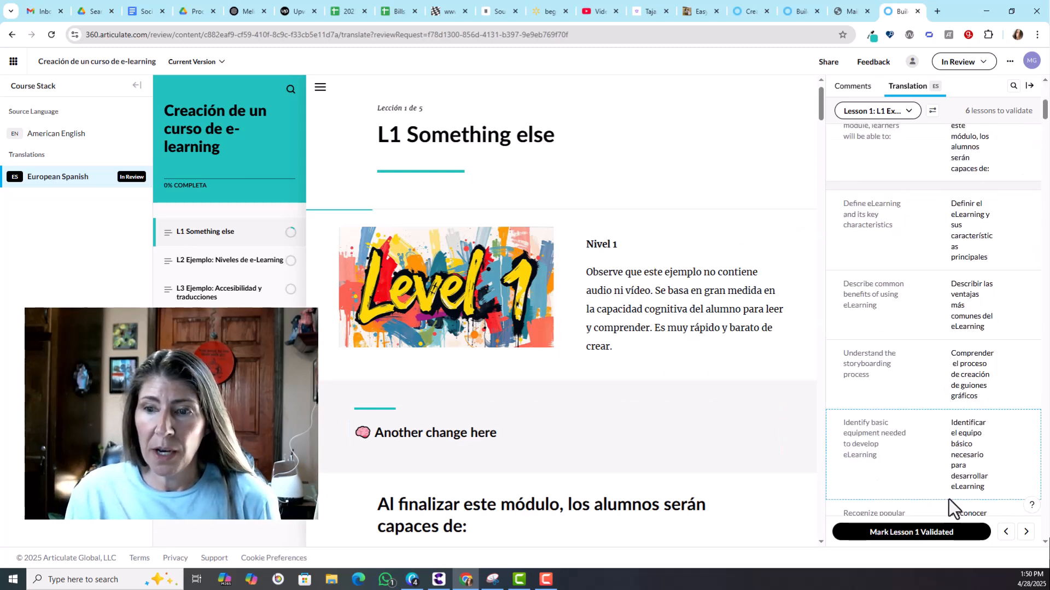
scroll(908, 482, down, 8)
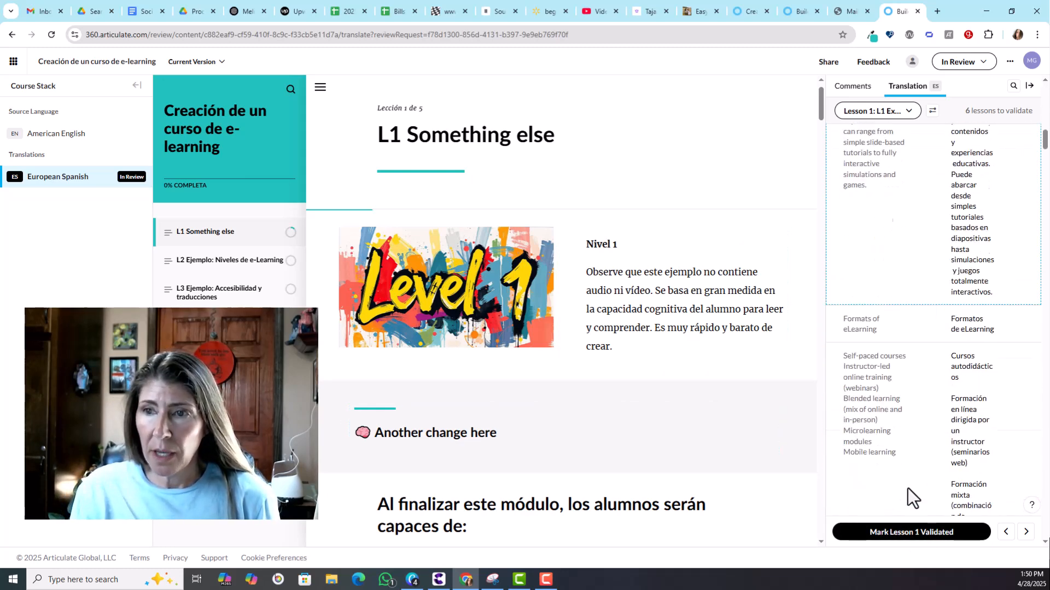
Step: Mark Lesson 1 of the translation as validated
drag(1045, 143, 1023, 520)
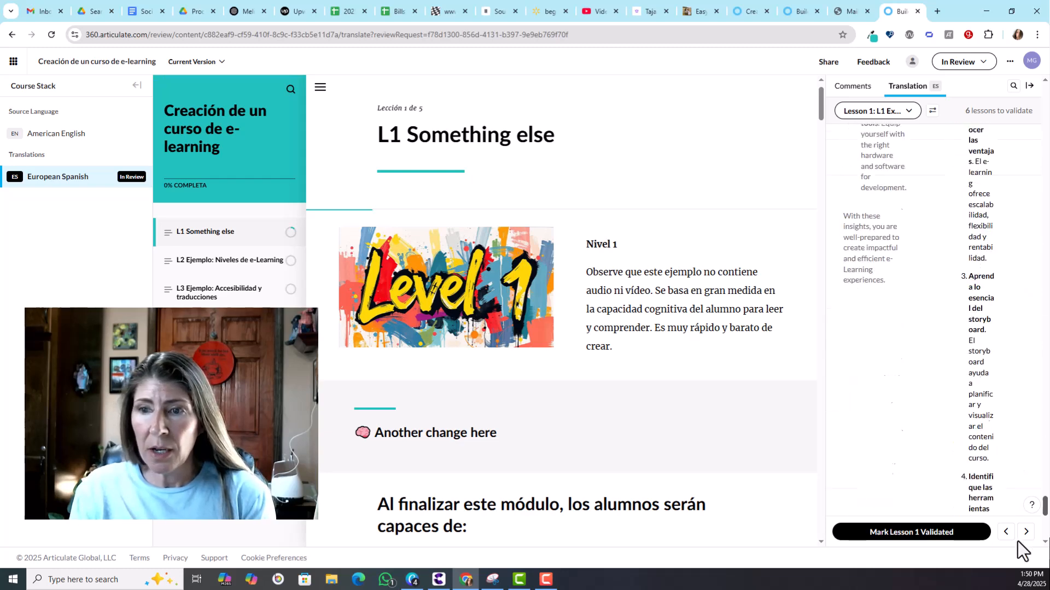
click(918, 533)
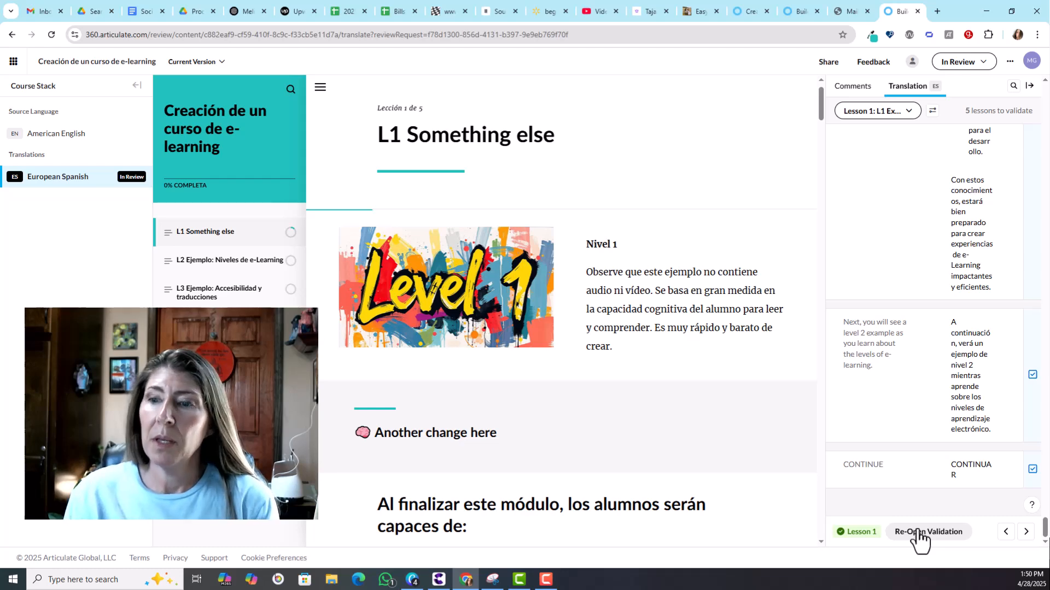
Step: Open Lesson 2 and append Changes show up to the translation of its level 3 introduction sentence
click(1025, 531)
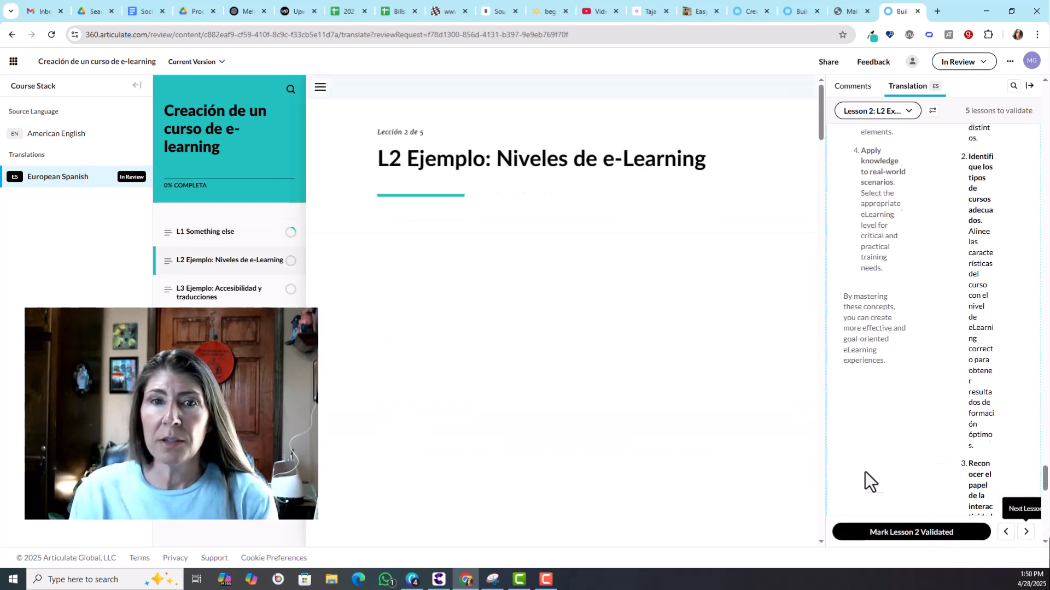
drag(1046, 110, 1048, 541)
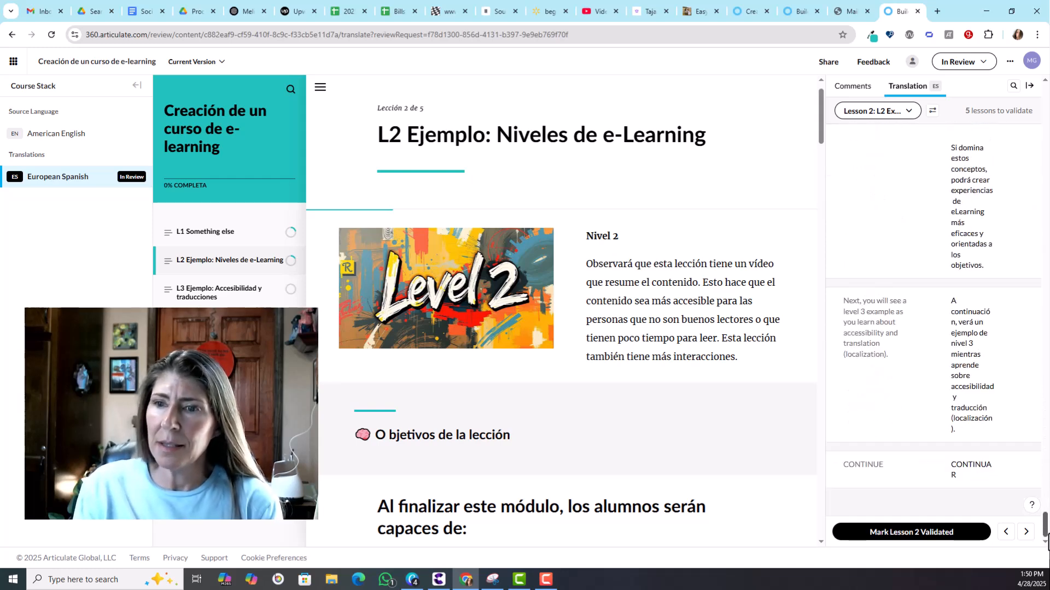
click(990, 403)
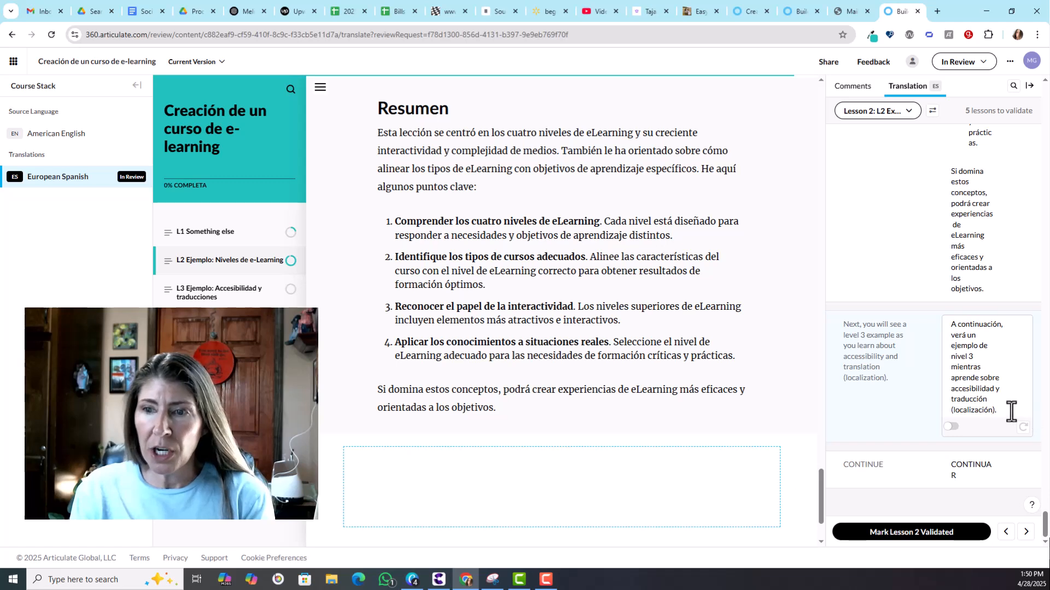
text(Chnag)
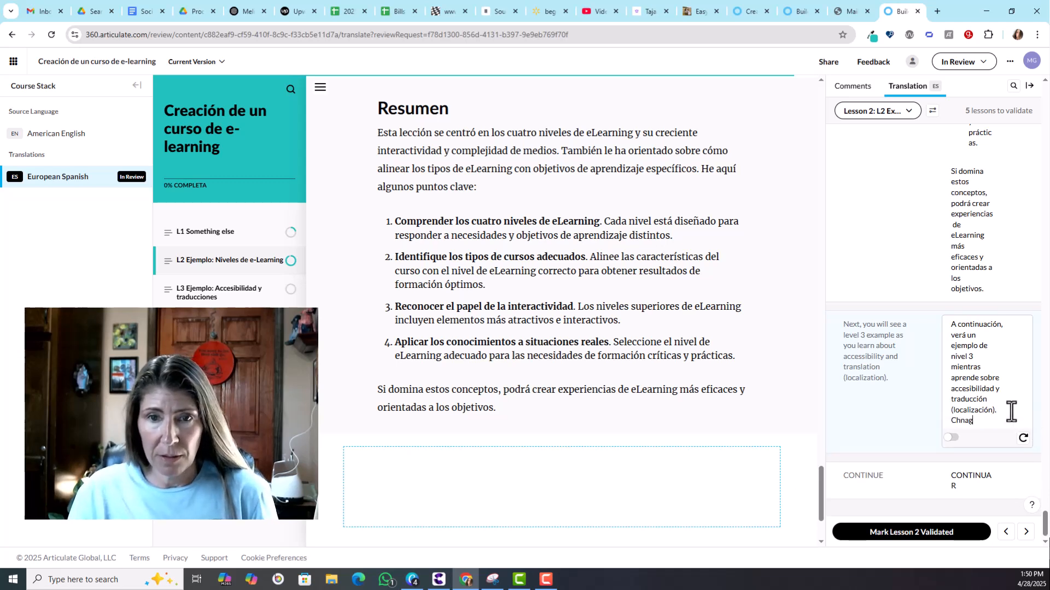
key(BackSpace)
key(BackSpace)
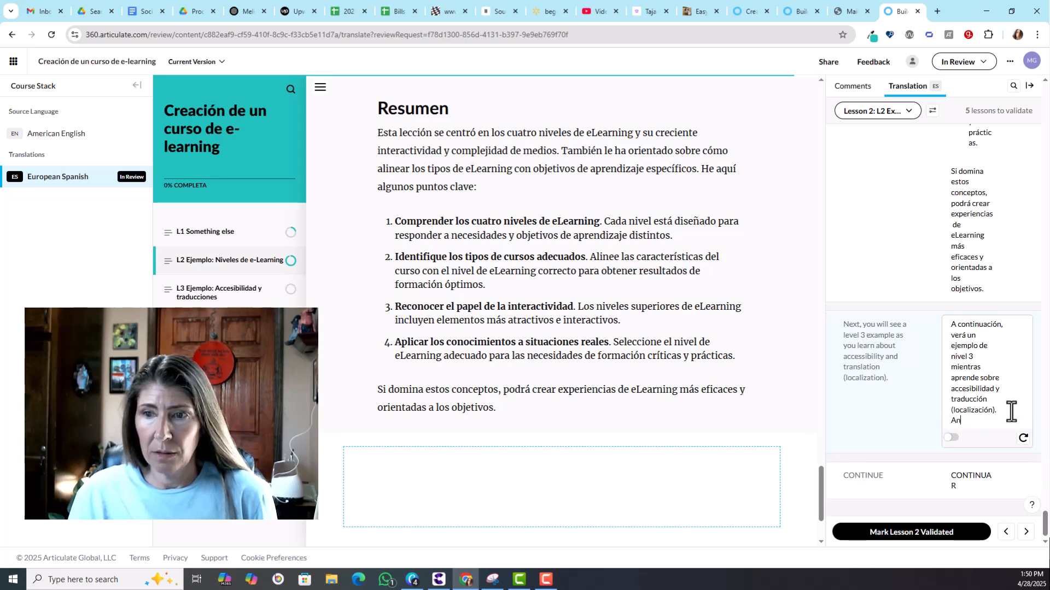
text(hanges show up)
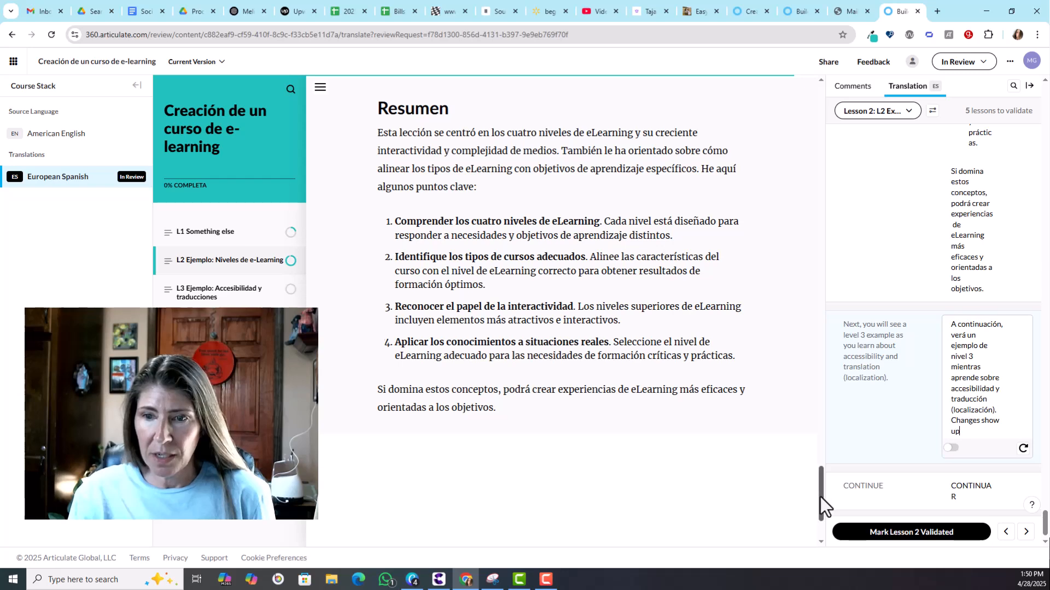
drag(819, 497, 825, 527)
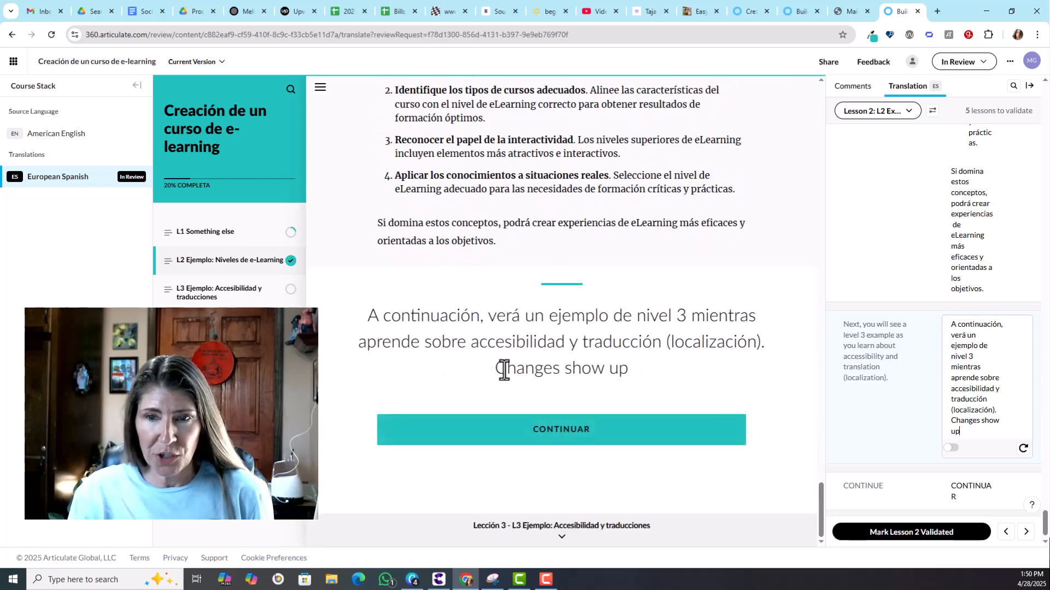
Step: Delete the appended Changes show up text from that translation
drag(950, 421, 961, 432)
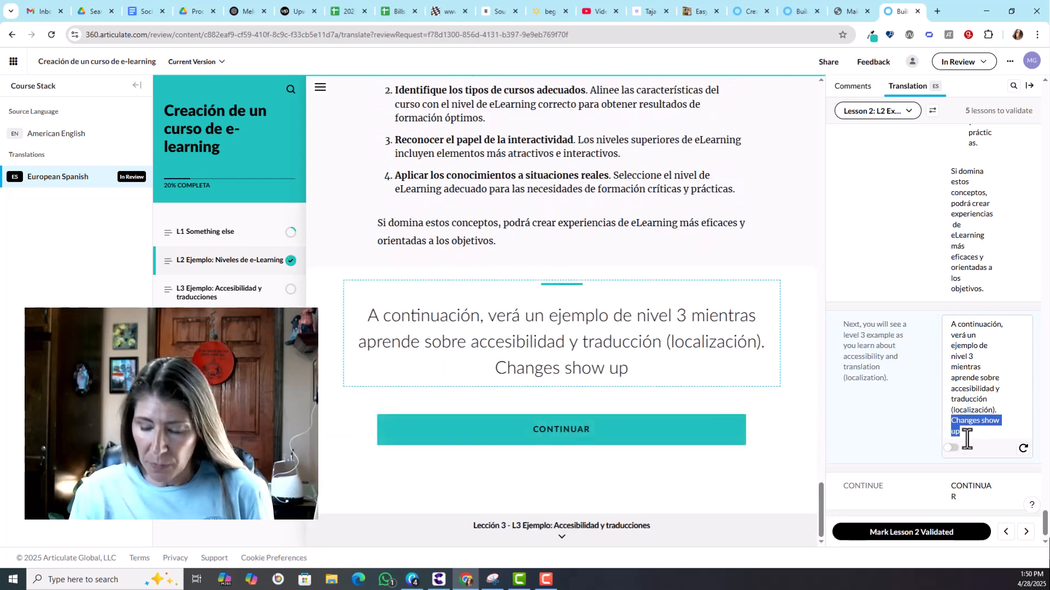
key(BackSpace)
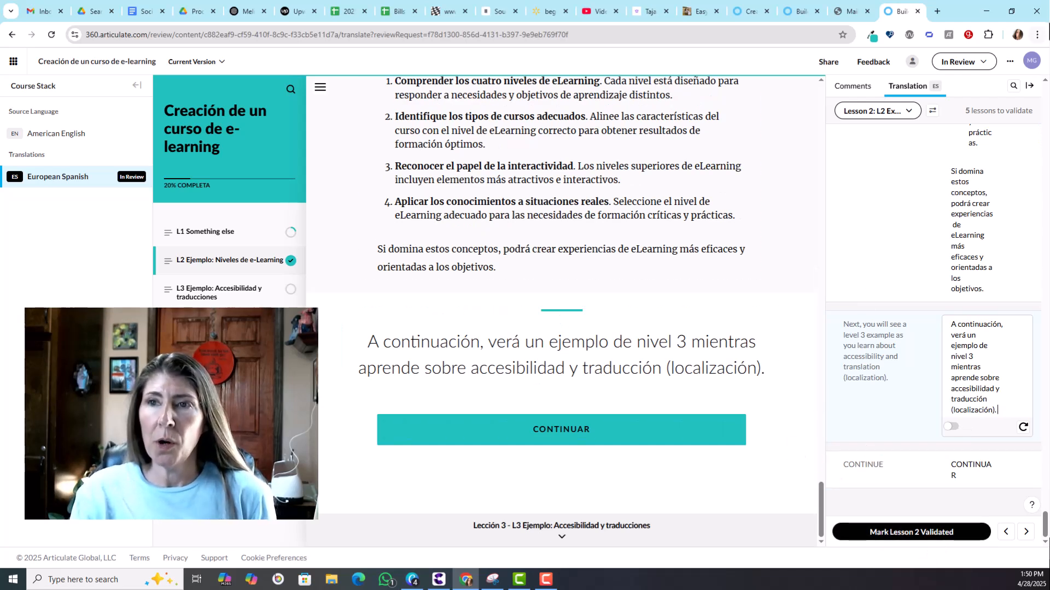
Step: Examine the review request details, its due date picker, and the comments panel
click(986, 64)
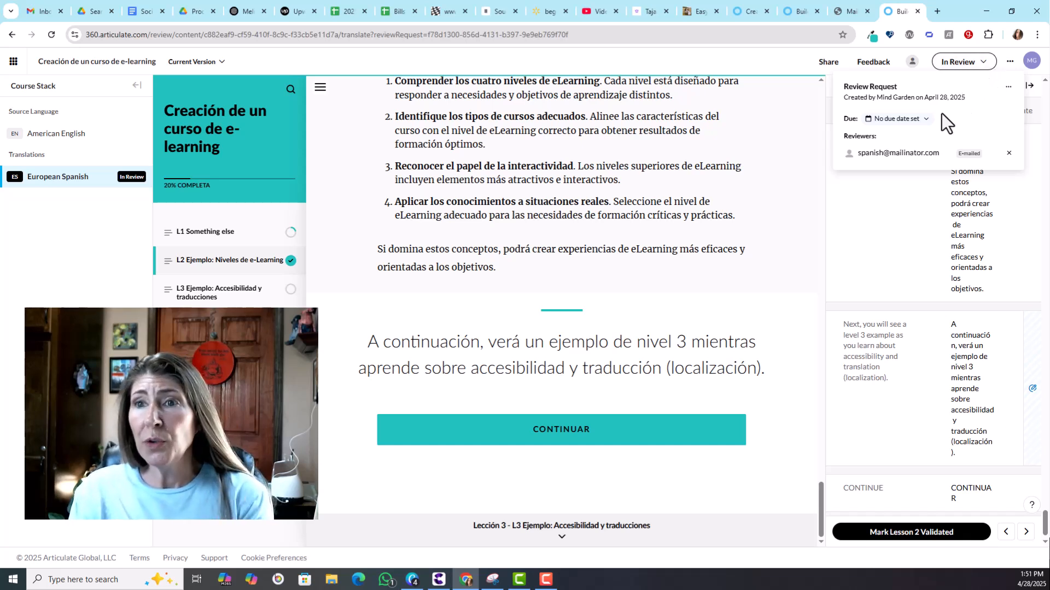
click(911, 120)
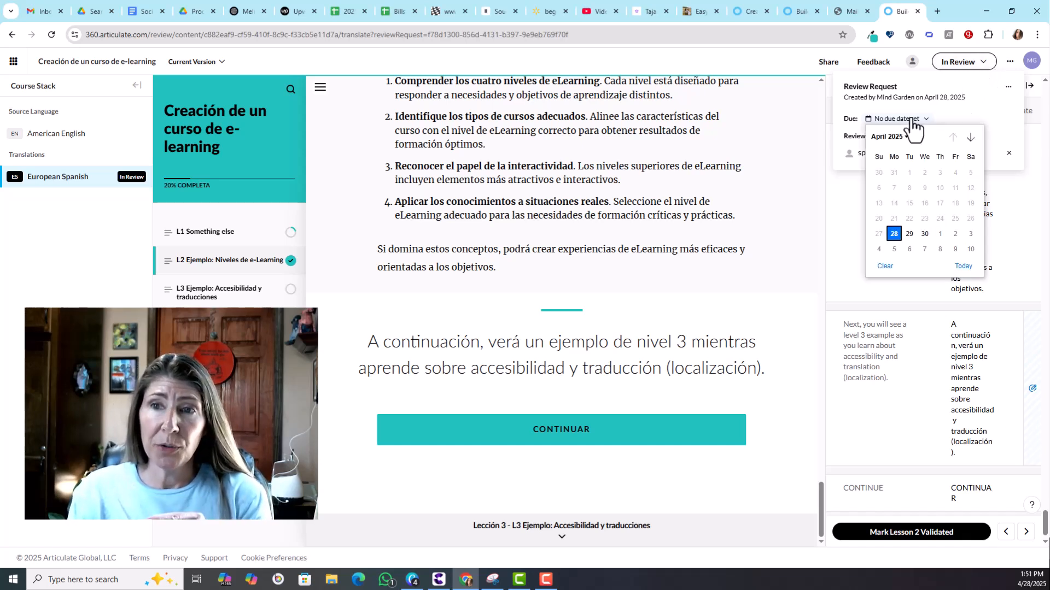
click(949, 112)
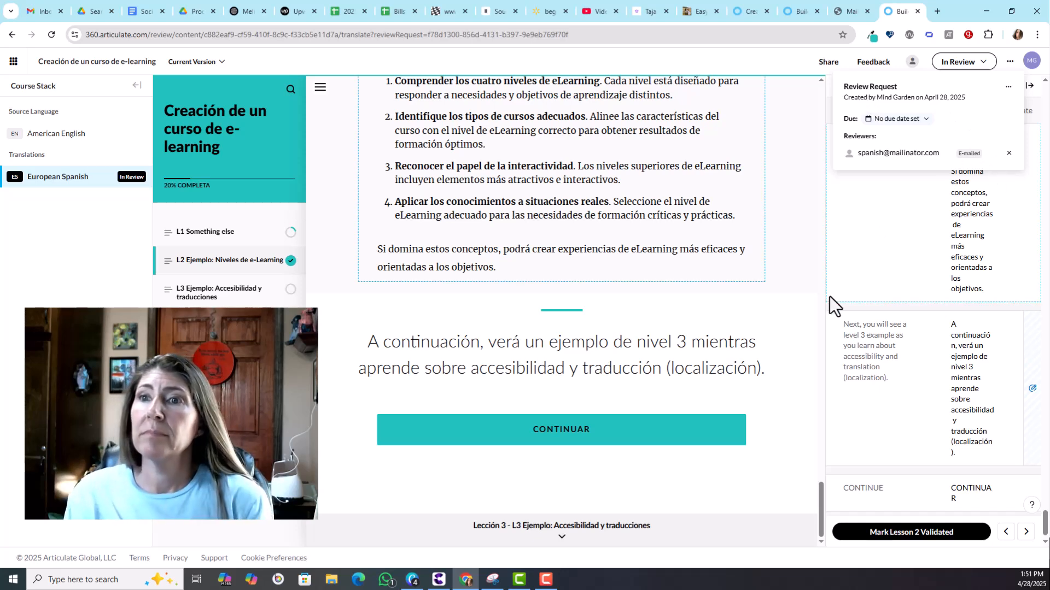
click(851, 254)
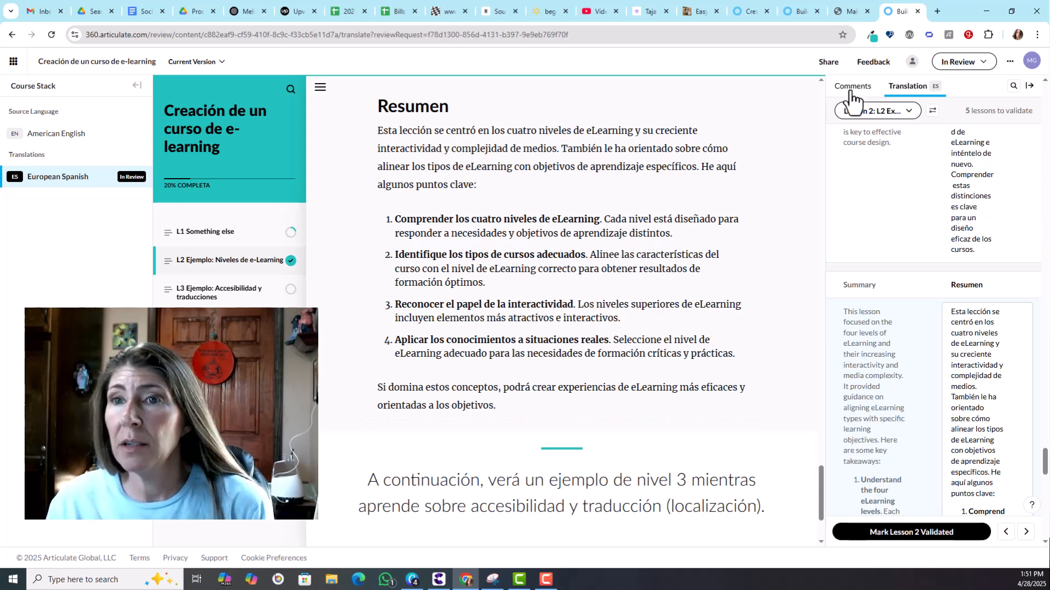
click(851, 88)
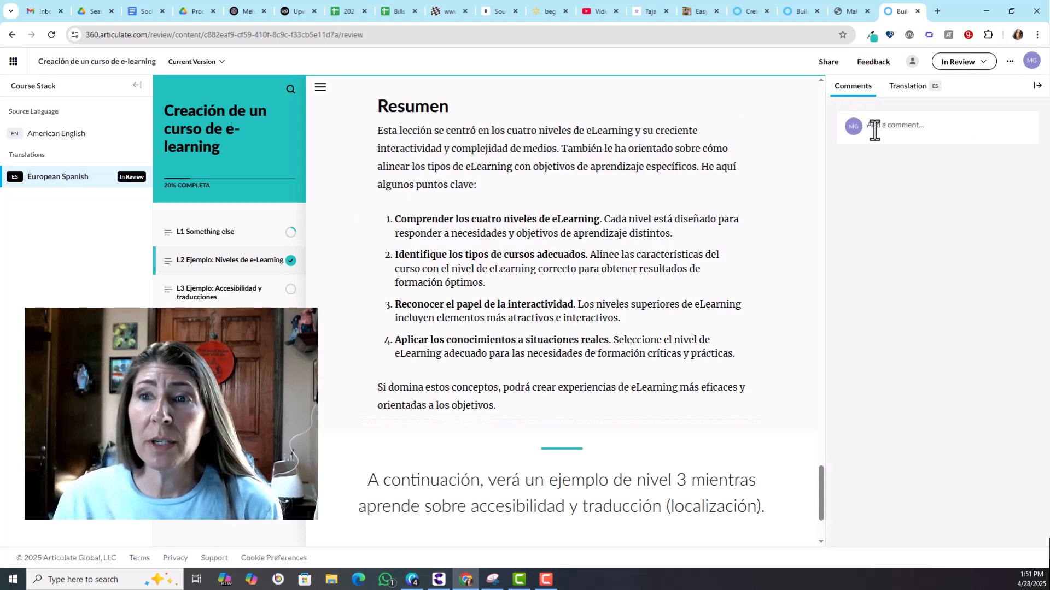
click(906, 91)
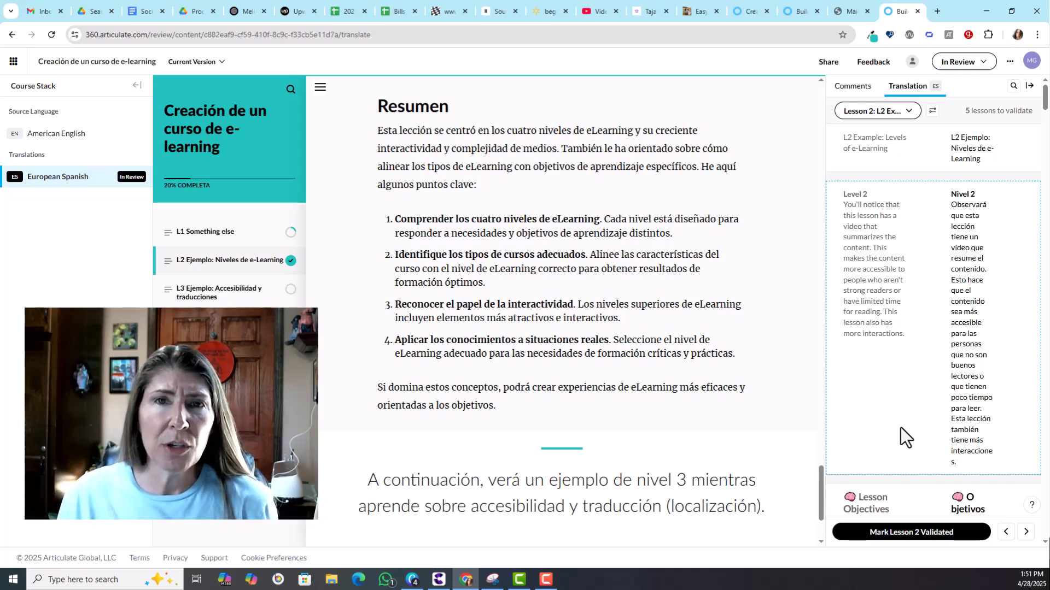
Step: Switch to the Rise 360 course and import the reviewer's suggestions into the European Spanish translation
click(798, 12)
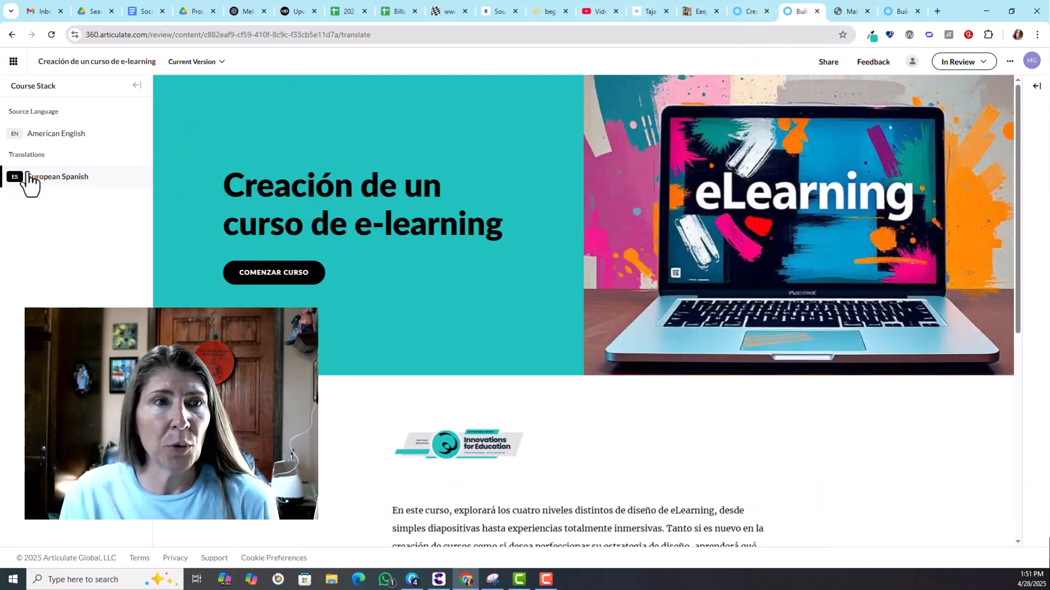
click(756, 12)
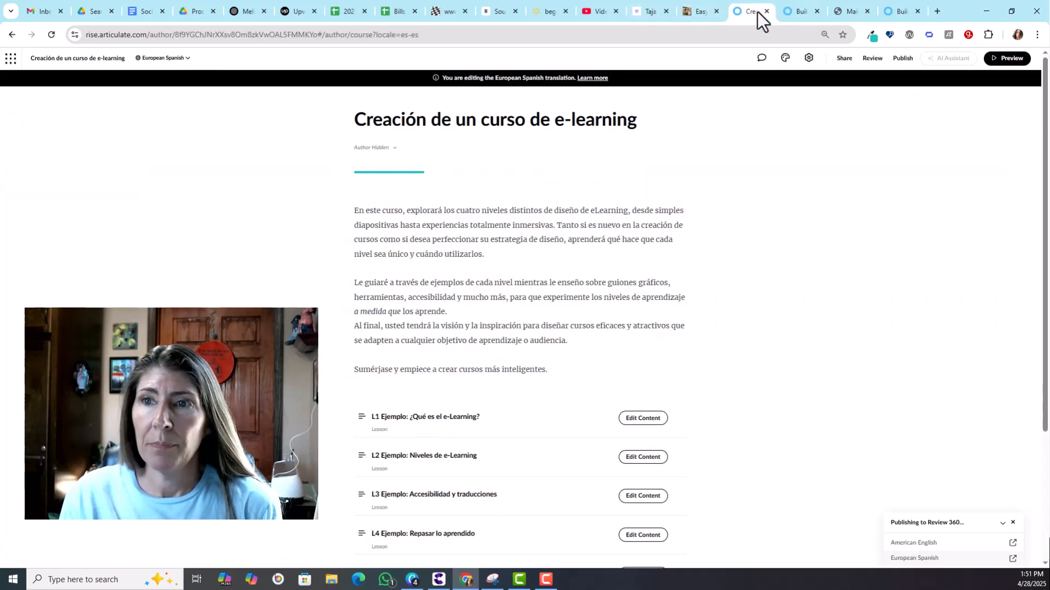
click(10, 59)
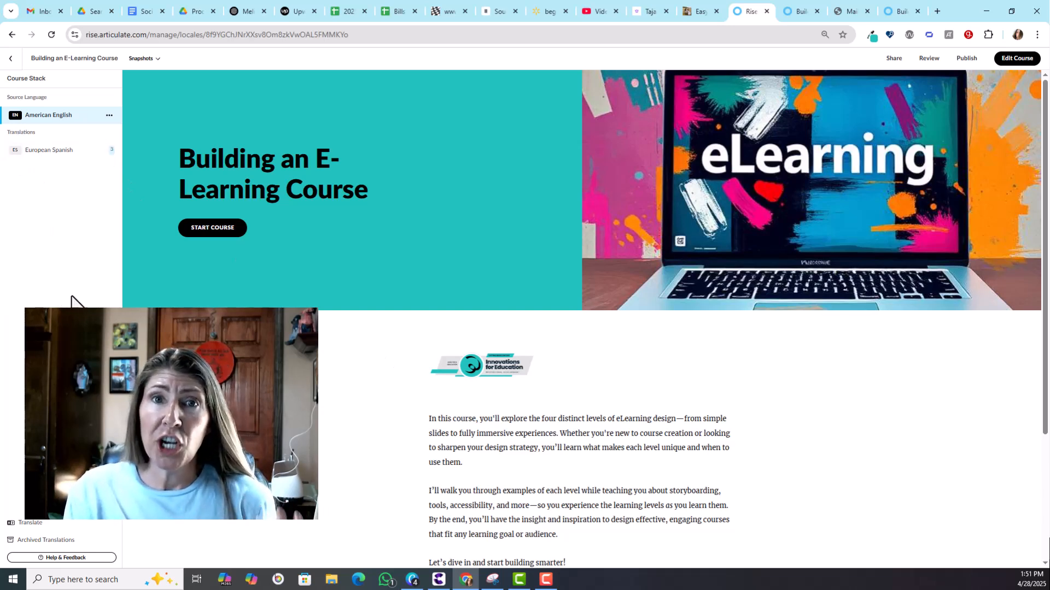
click(58, 150)
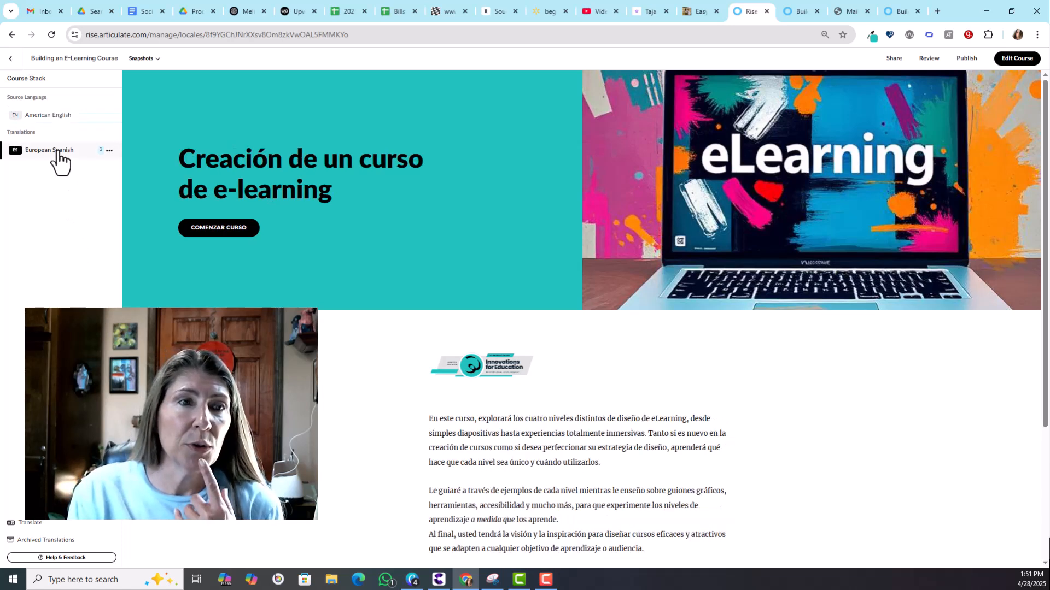
click(109, 151)
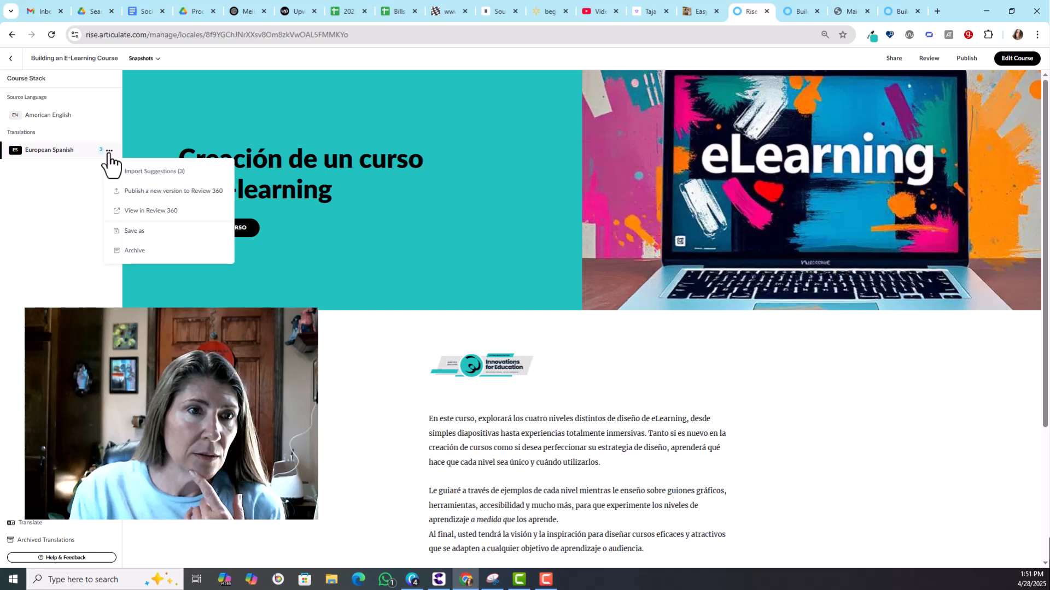
click(167, 172)
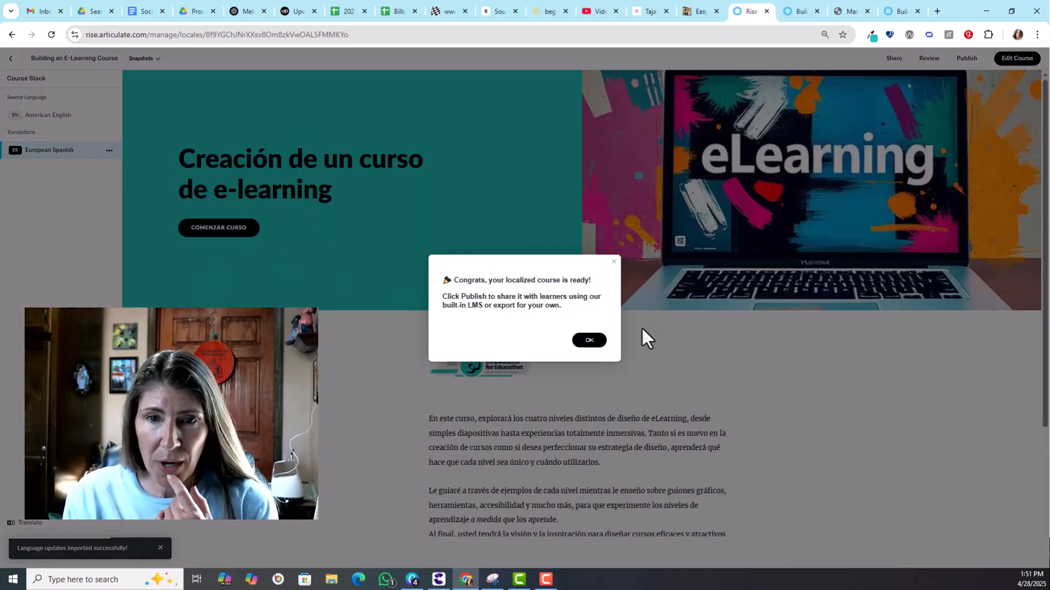
click(590, 341)
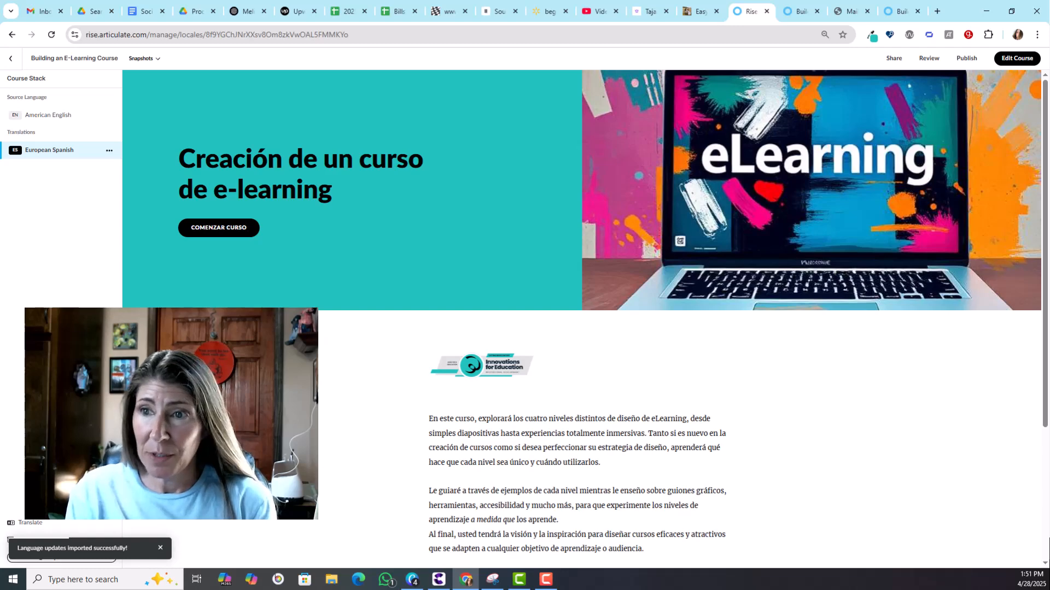
Step: Compare the English and Spanish course versions and check the European Spanish translation's options
scroll(1034, 246, down, 4)
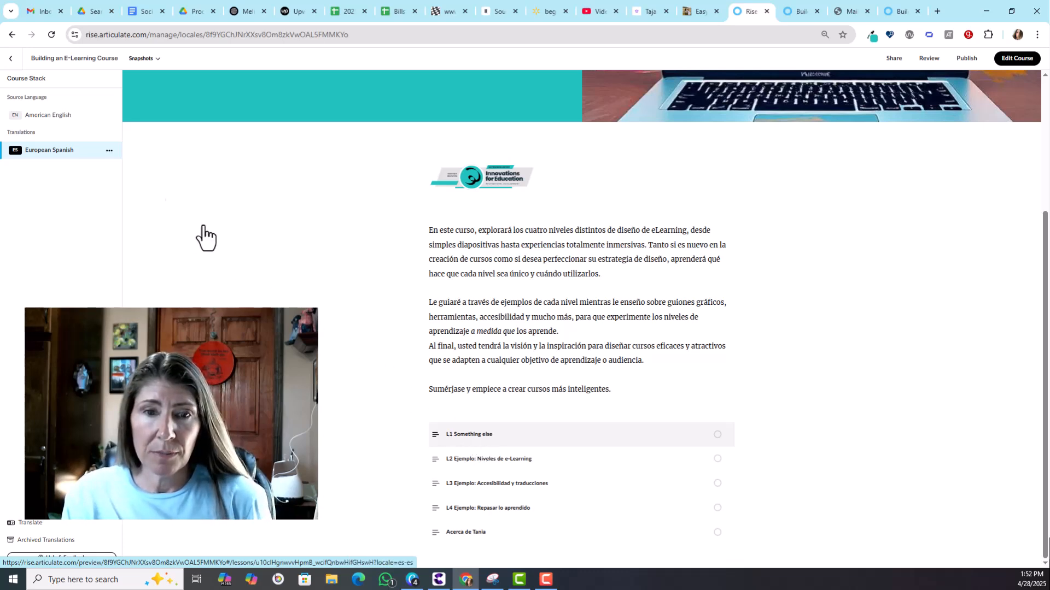
click(48, 115)
click(110, 150)
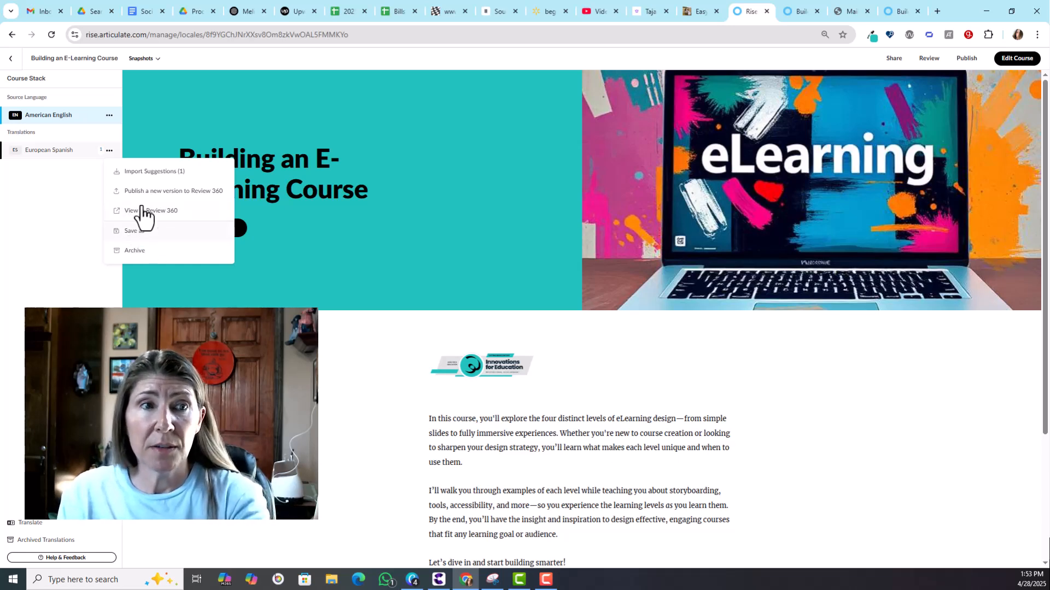
click(89, 153)
click(109, 151)
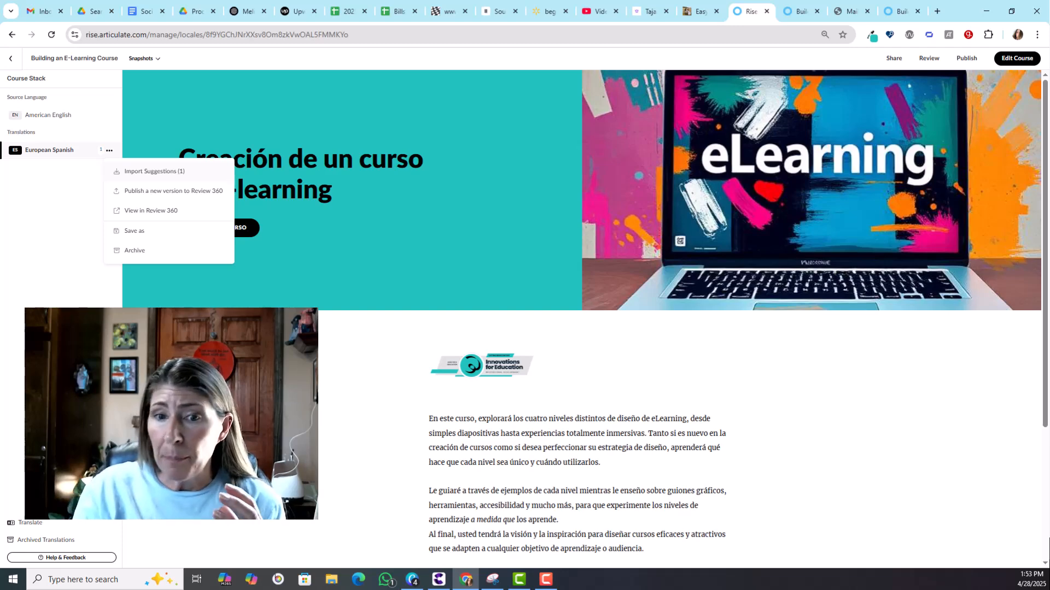
drag(1044, 212, 1045, 394)
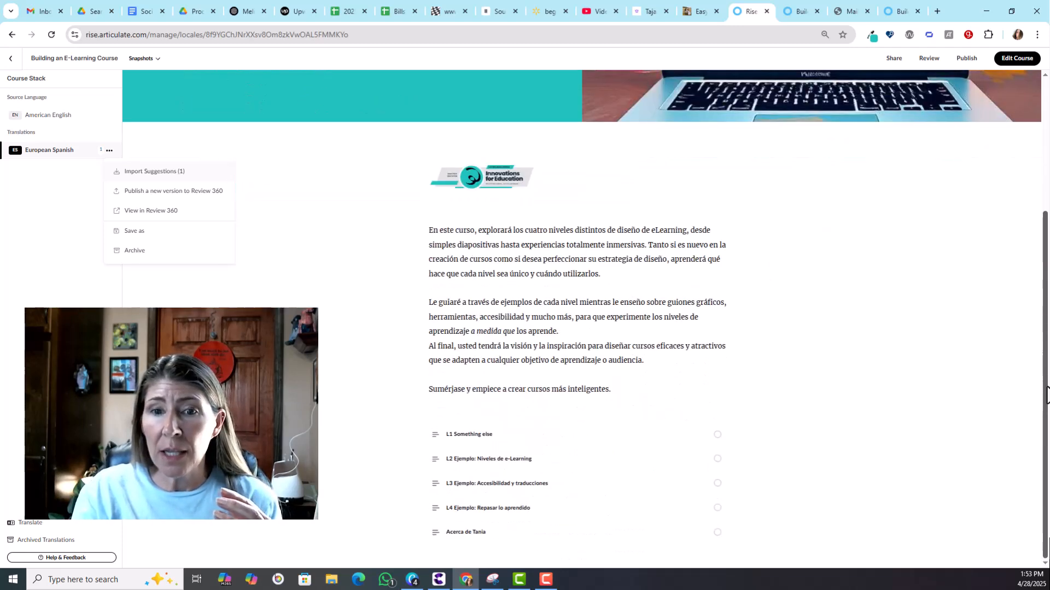